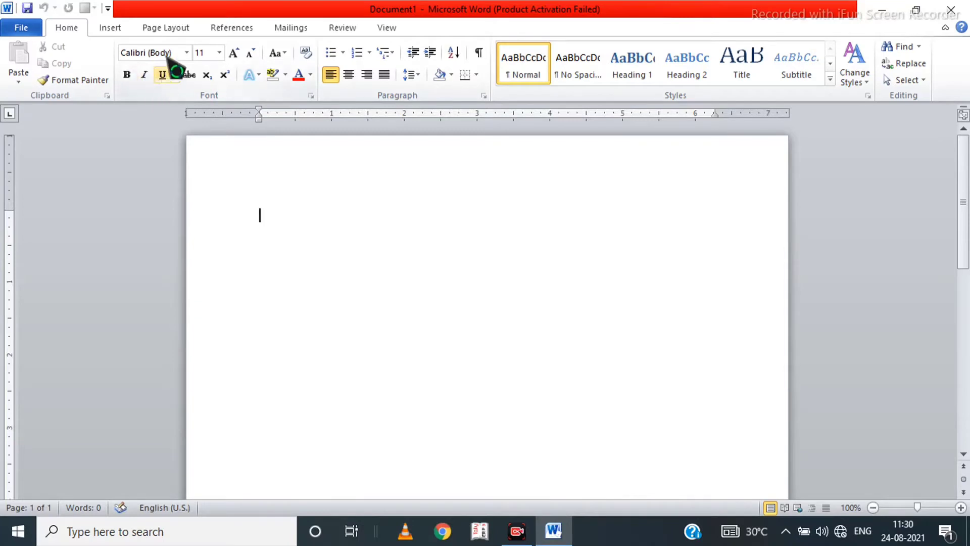
Step: Set the page margins to Narrow and the paper size to A4
left_click(163, 27)
left_click(113, 63)
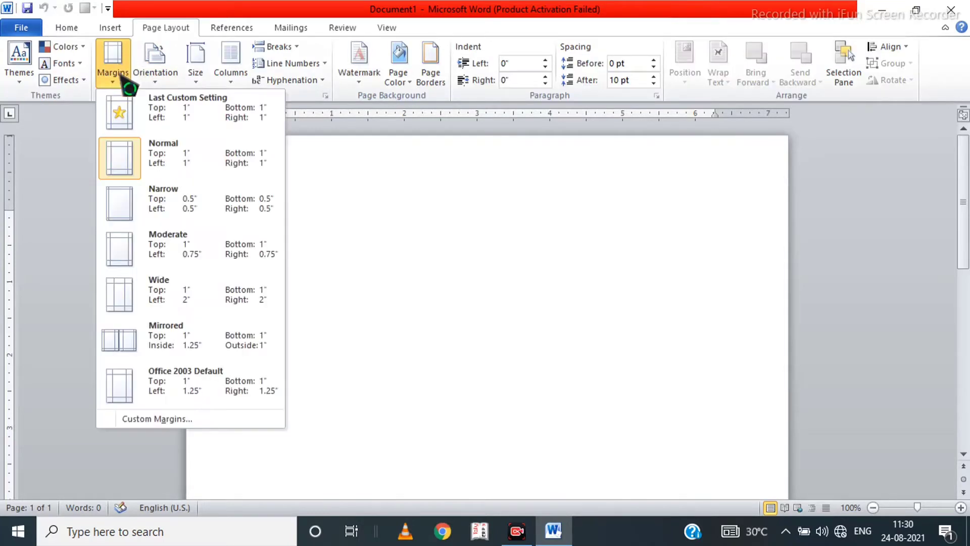
left_click(143, 200)
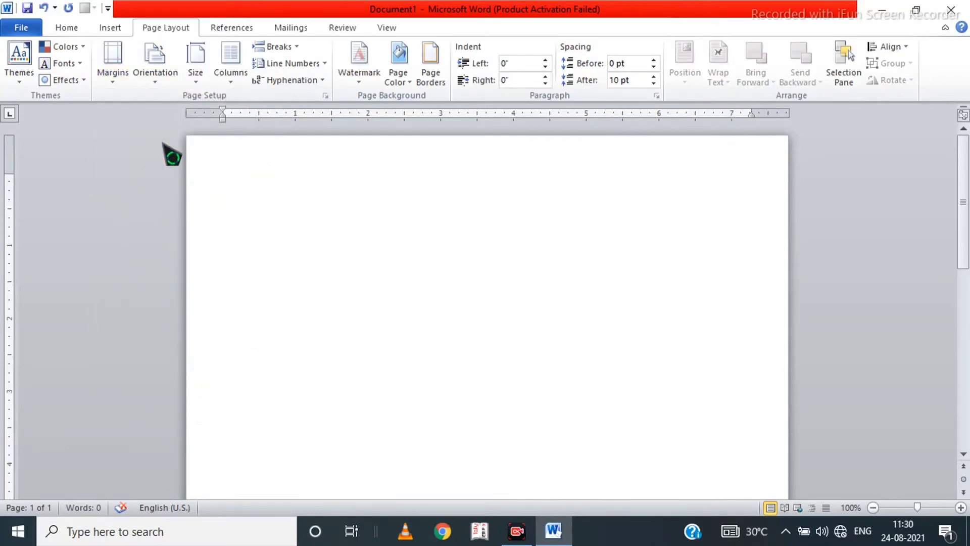
left_click(195, 63)
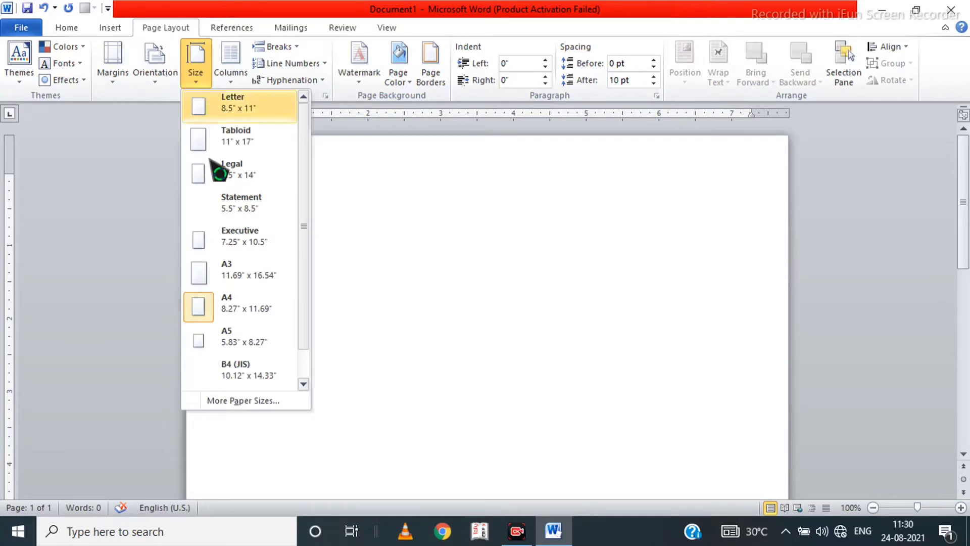
left_click(216, 300)
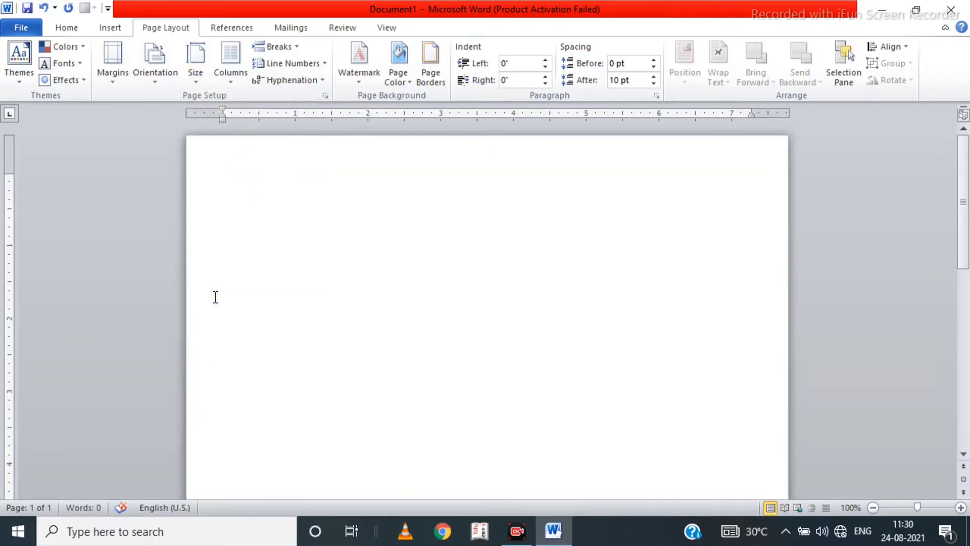
Step: Draw a rectangle about 4.06" wide and 0.26" high at the page's top-left corner and remove its outline
left_click(116, 34)
left_click(222, 71)
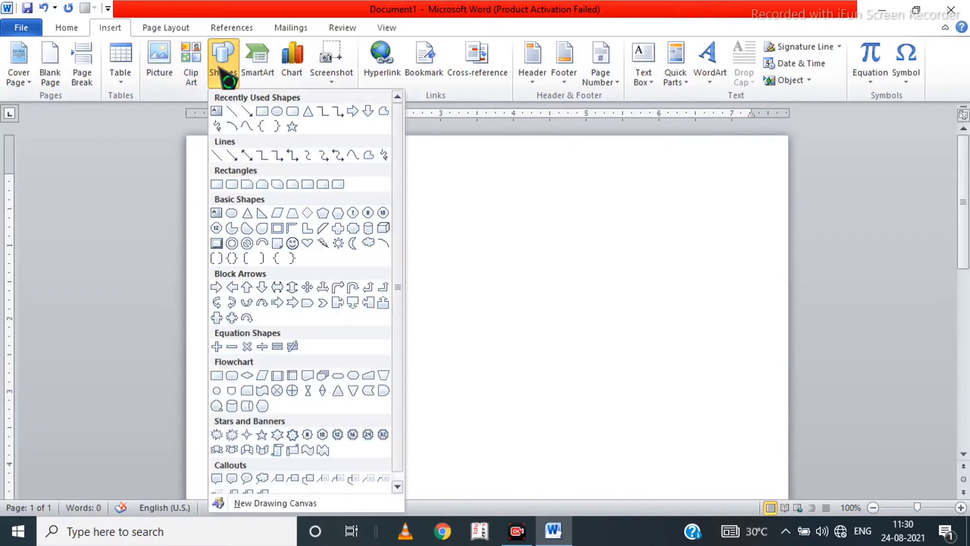
left_click(261, 112)
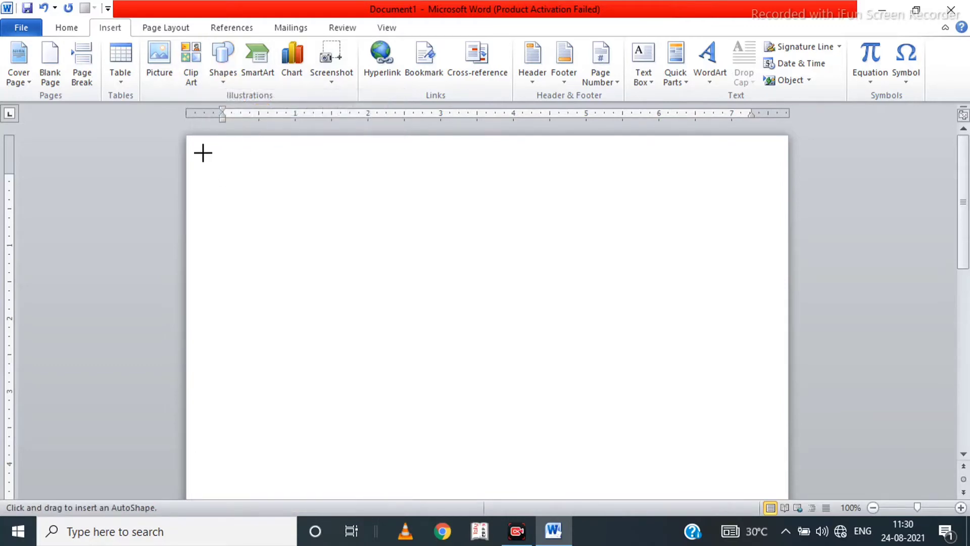
mouse_move(187, 139)
left_mouse_down()
mouse_move(201, 150)
mouse_move(325, 160)
mouse_move(490, 158)
mouse_move(481, 156)
left_mouse_up()
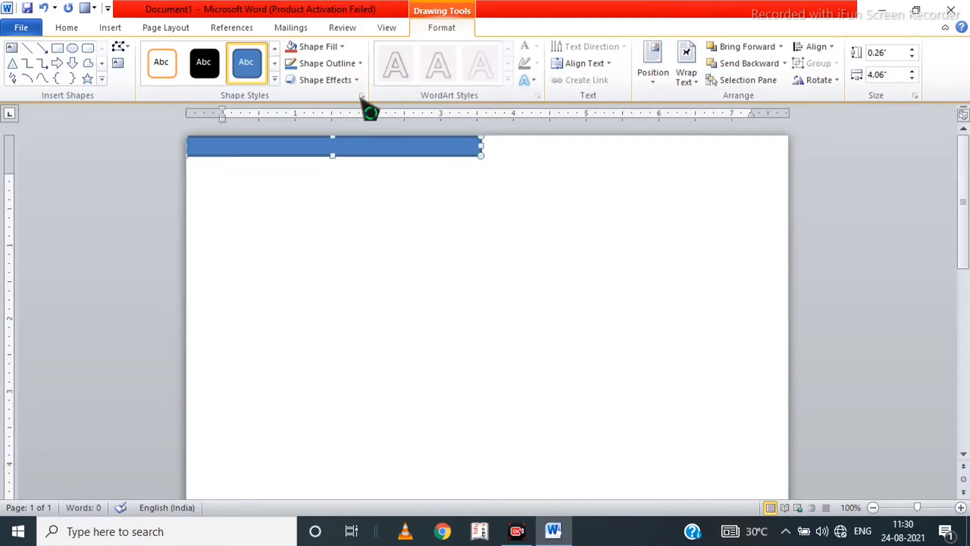
left_click(351, 65)
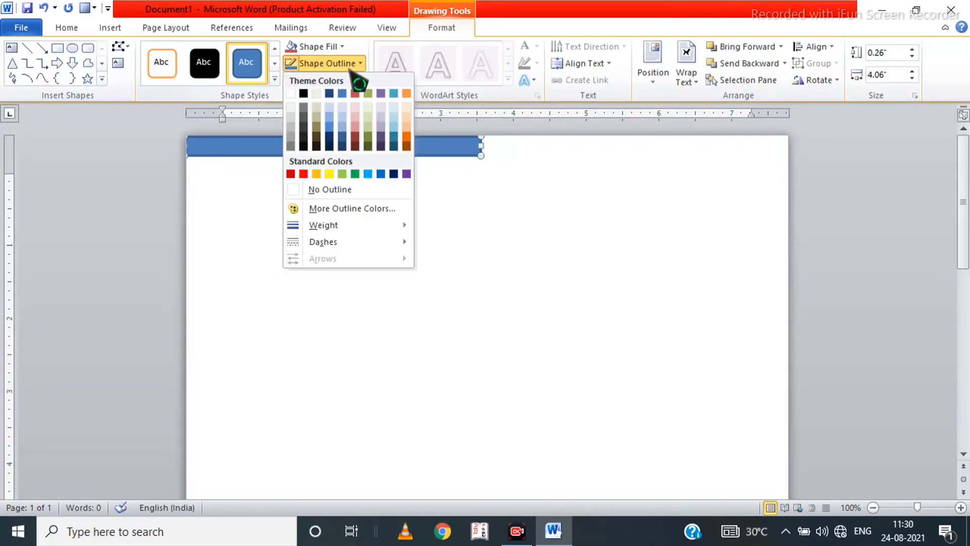
left_click(346, 191)
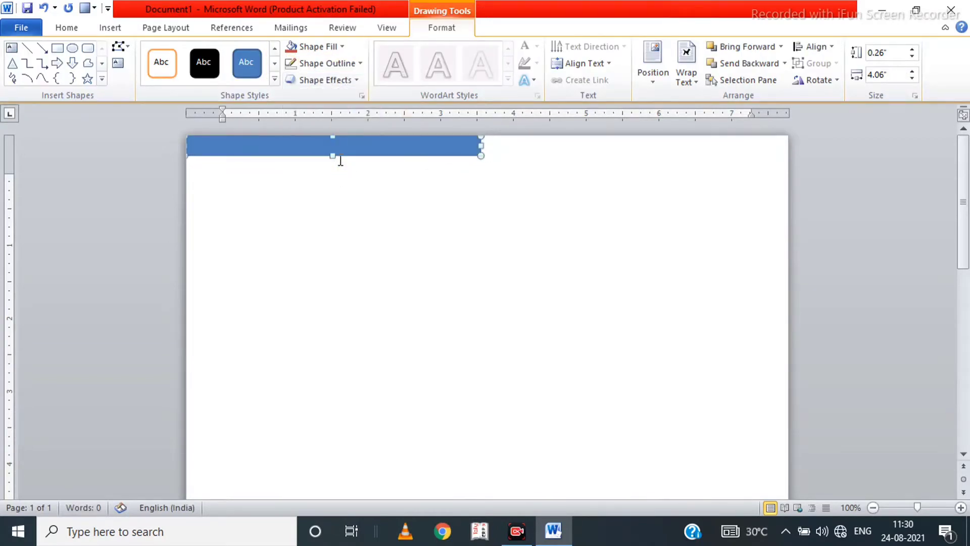
Step: Give the rectangle a linear gradient fill at 0° with the first gradient stop in standard purple
left_click(342, 46)
mouse_move(361, 225)
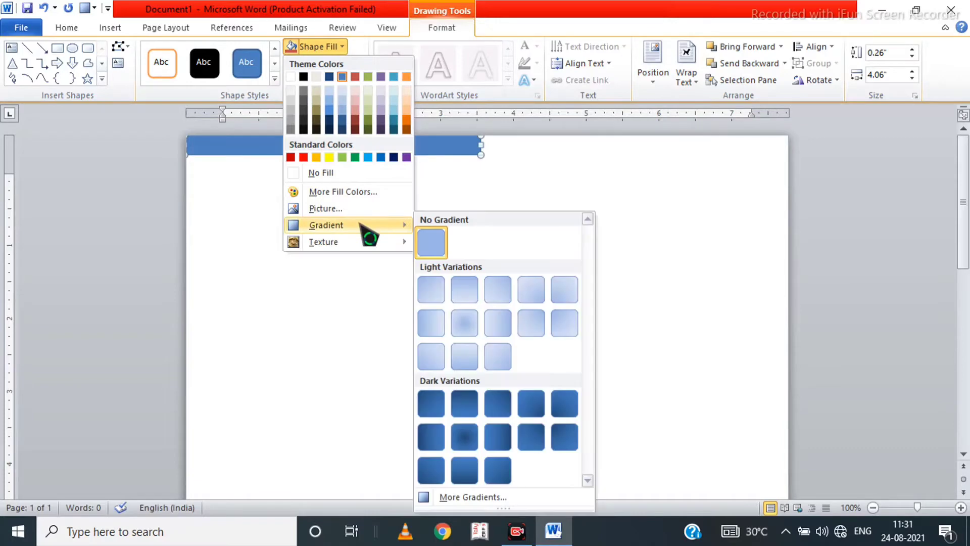
left_click(475, 496)
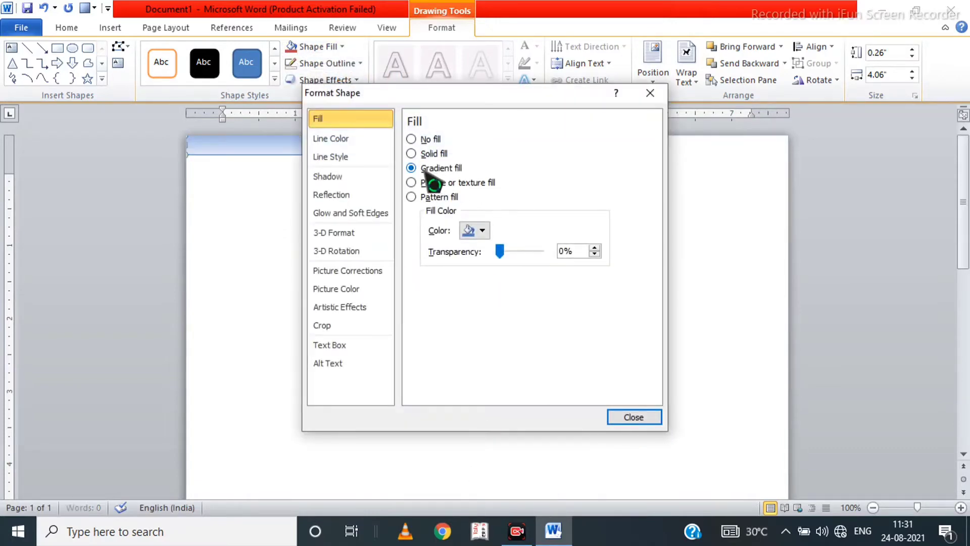
left_click_drag(487, 93, 728, 80)
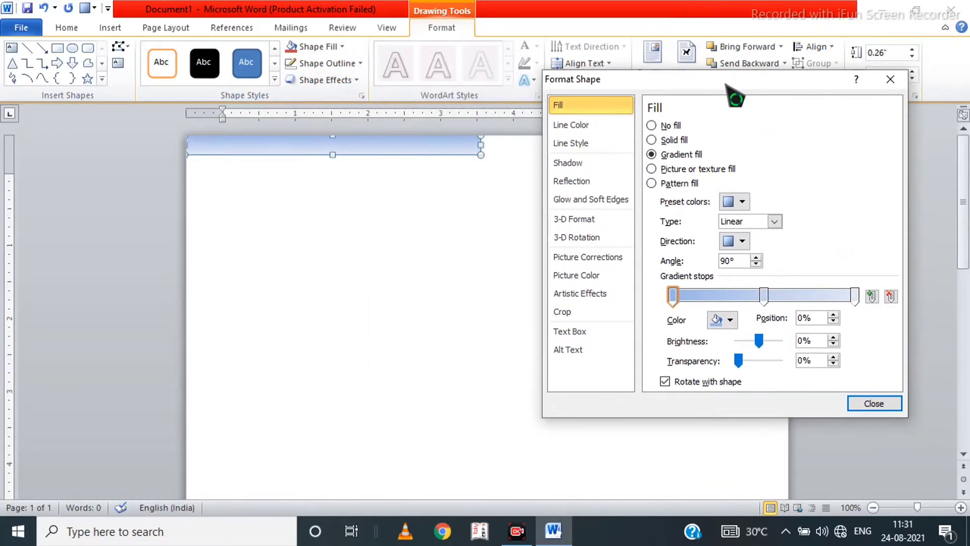
left_click(722, 320)
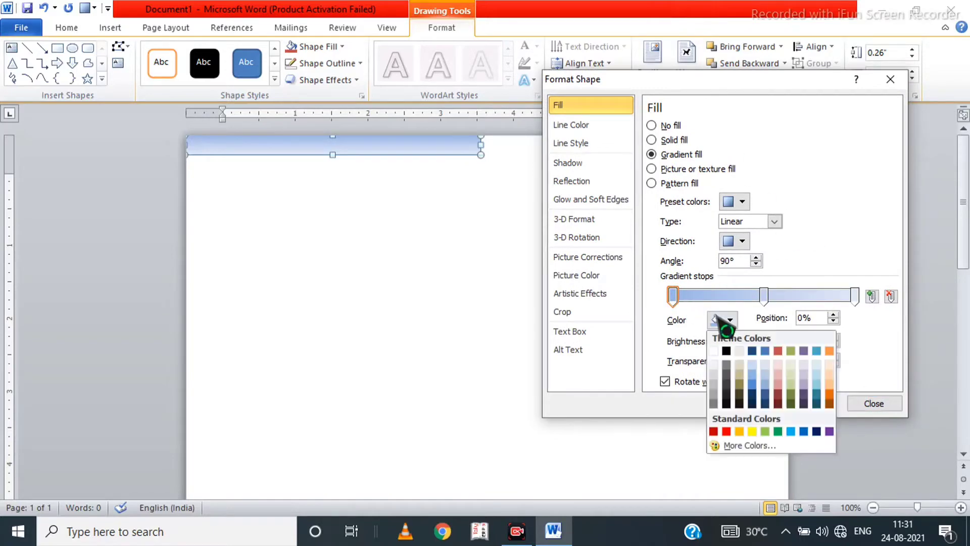
left_click(829, 431)
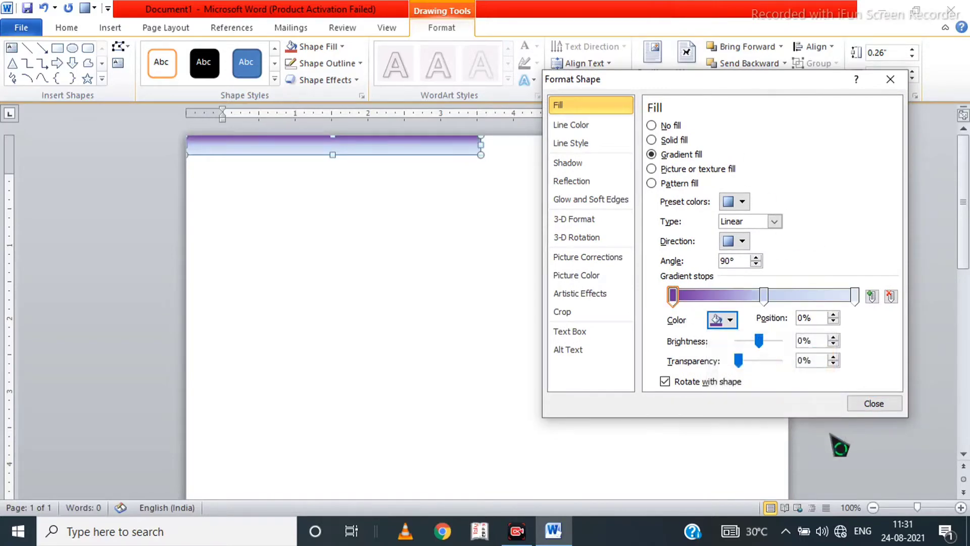
left_click(747, 245)
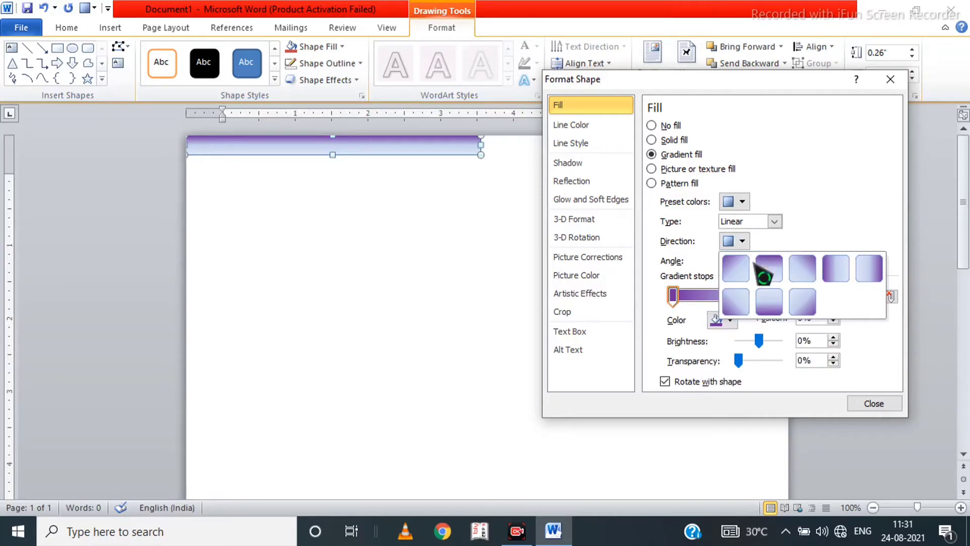
left_click(835, 273)
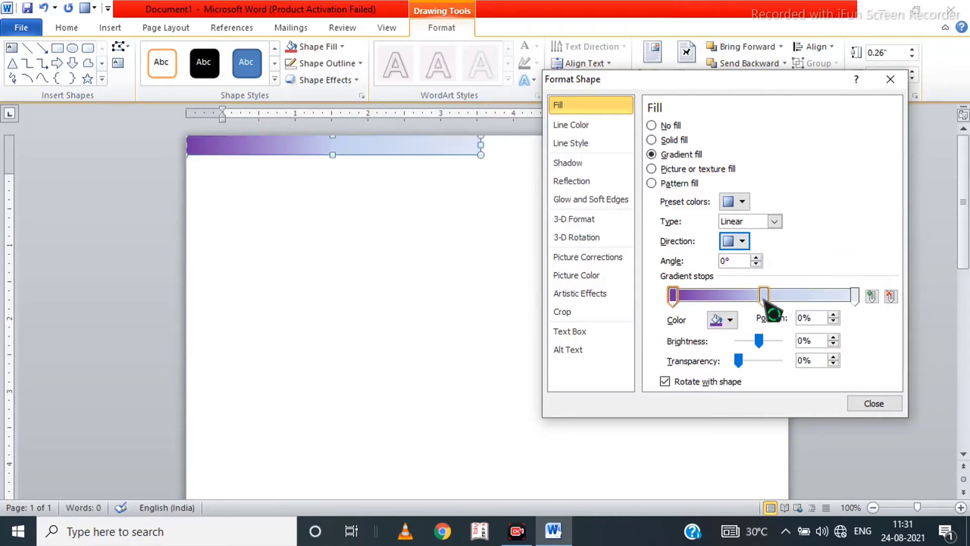
Step: Set the middle gradient stop to standard purple with 50% brightness
left_click(763, 297)
left_click(730, 319)
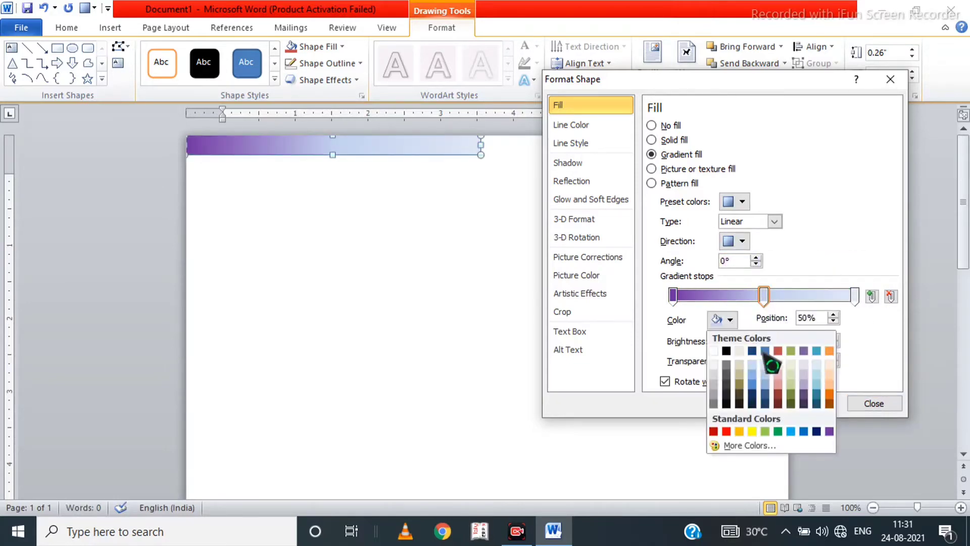
left_click(829, 431)
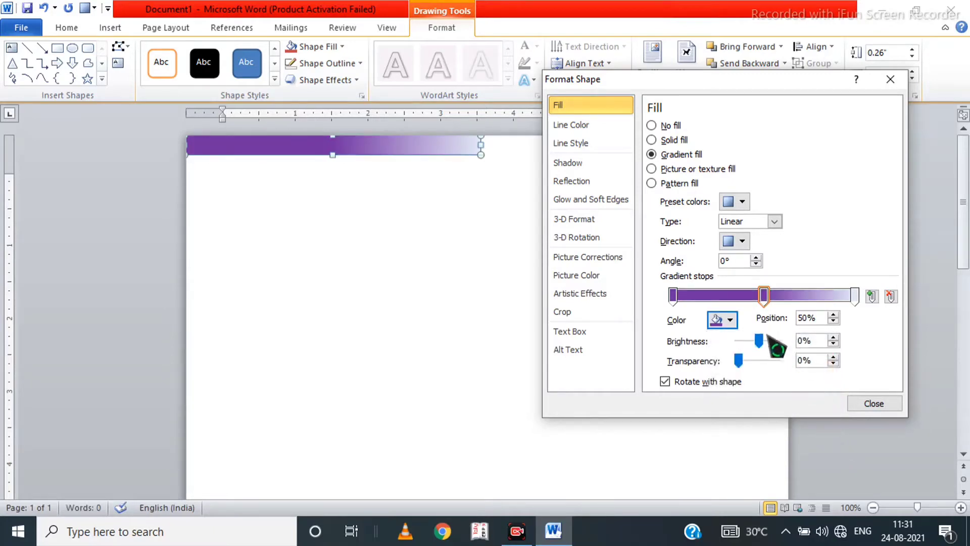
left_click_drag(760, 345, 769, 344)
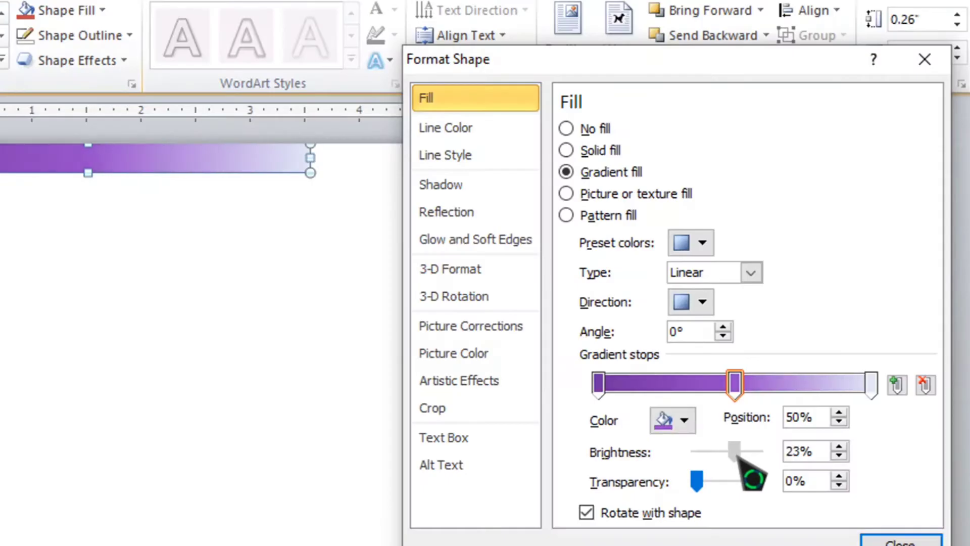
left_click_drag(742, 454, 743, 454)
left_click(839, 447)
left_click(839, 447)
left_click(839, 446)
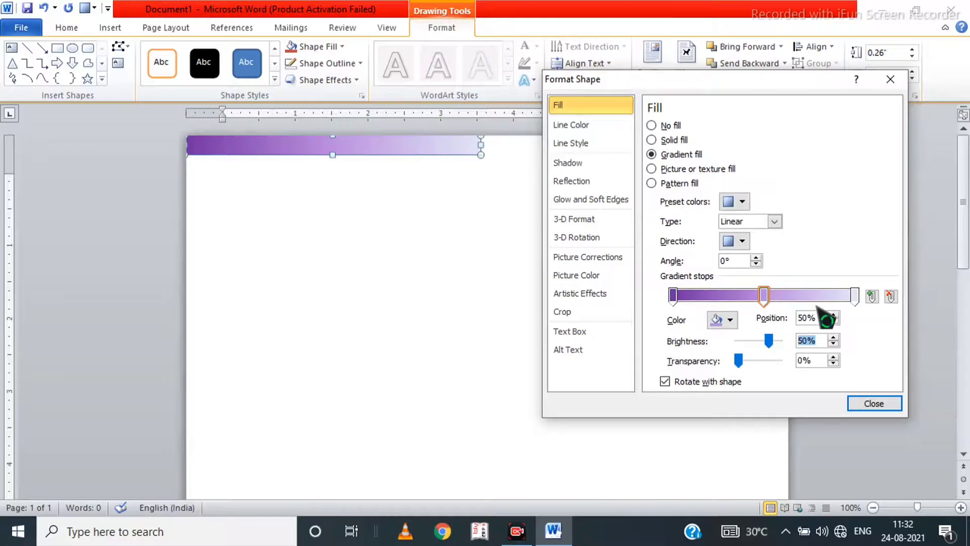
Step: Set the last gradient stop to a bright pink from the standard colour palette with 50% brightness
left_click(871, 385)
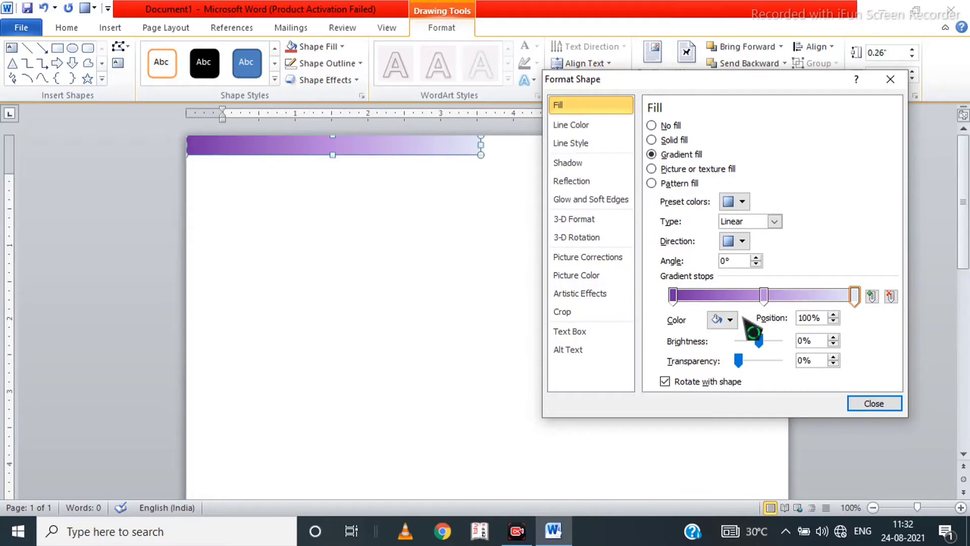
left_click(731, 320)
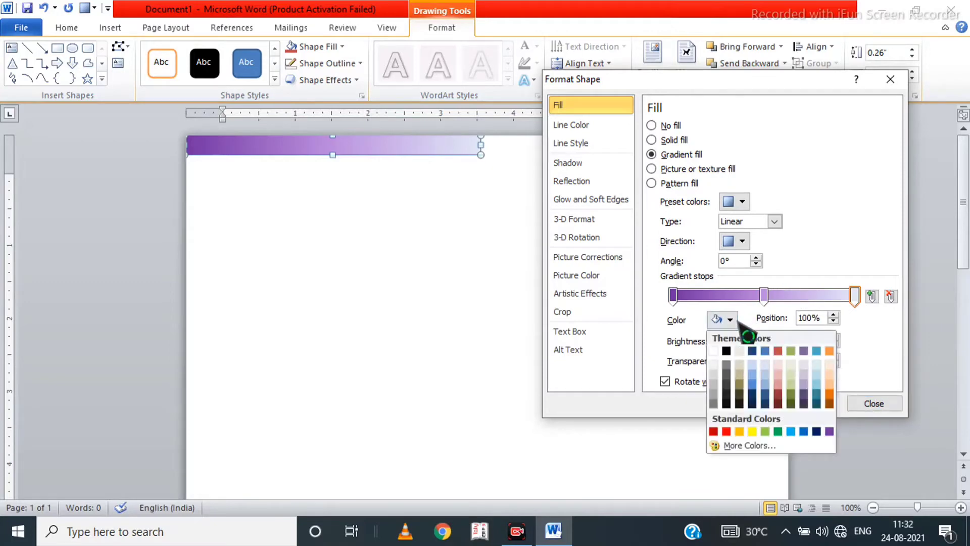
left_click(738, 445)
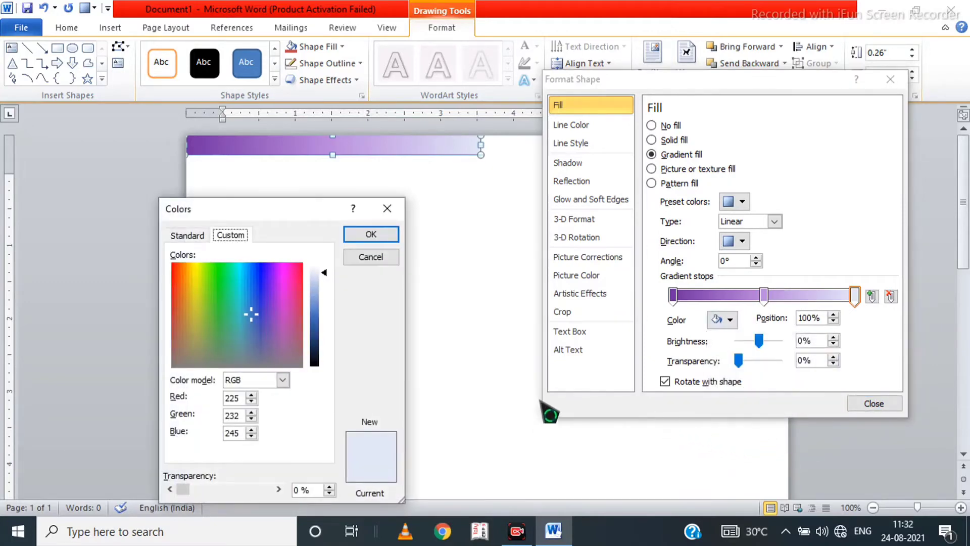
left_click(187, 236)
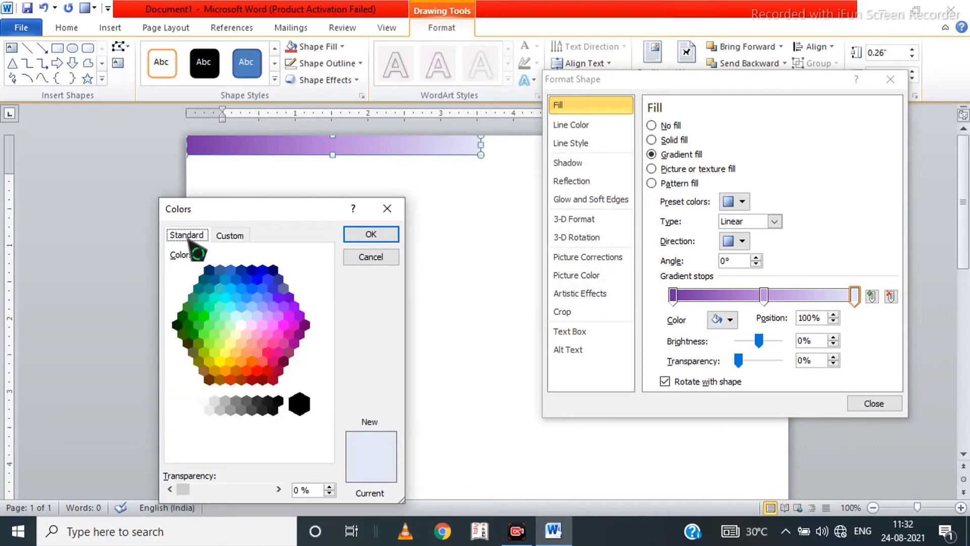
left_click(268, 353)
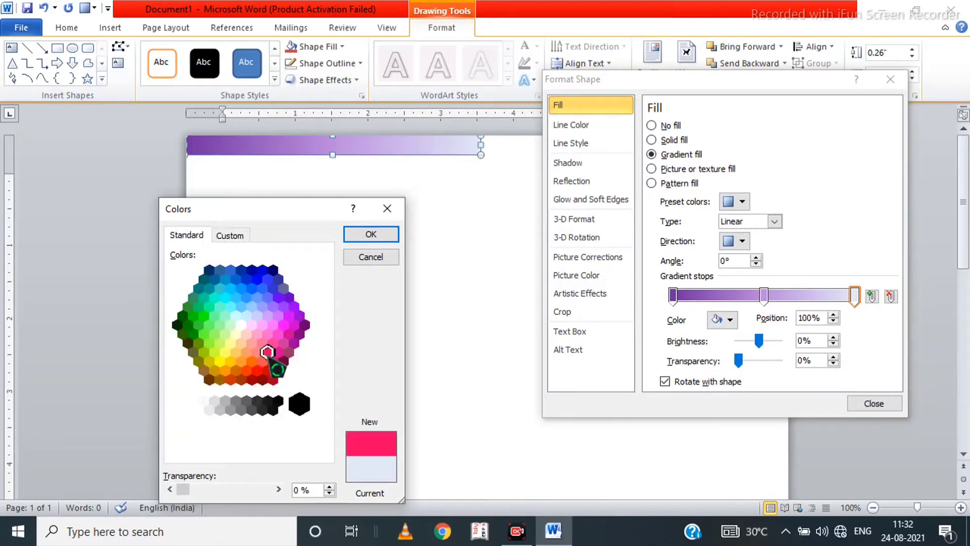
left_click(370, 236)
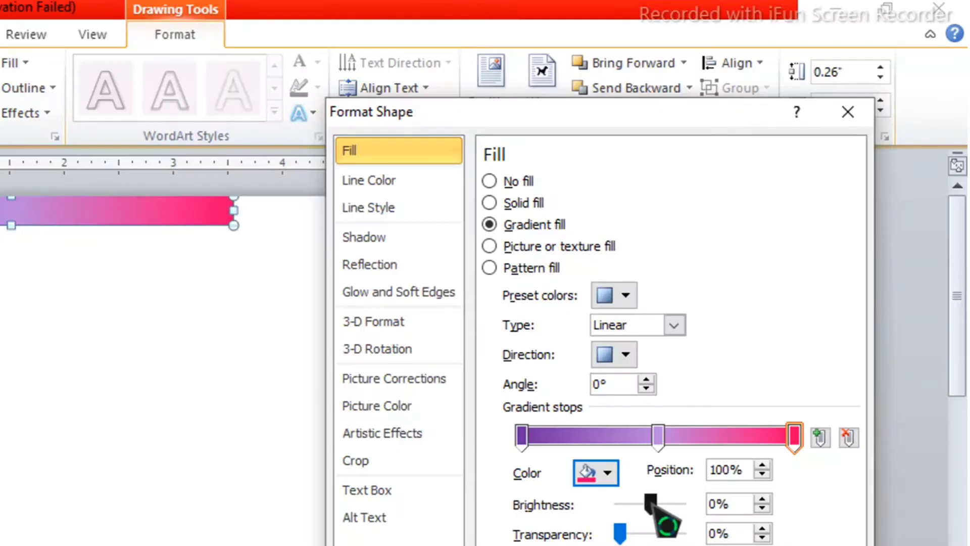
left_click(654, 503)
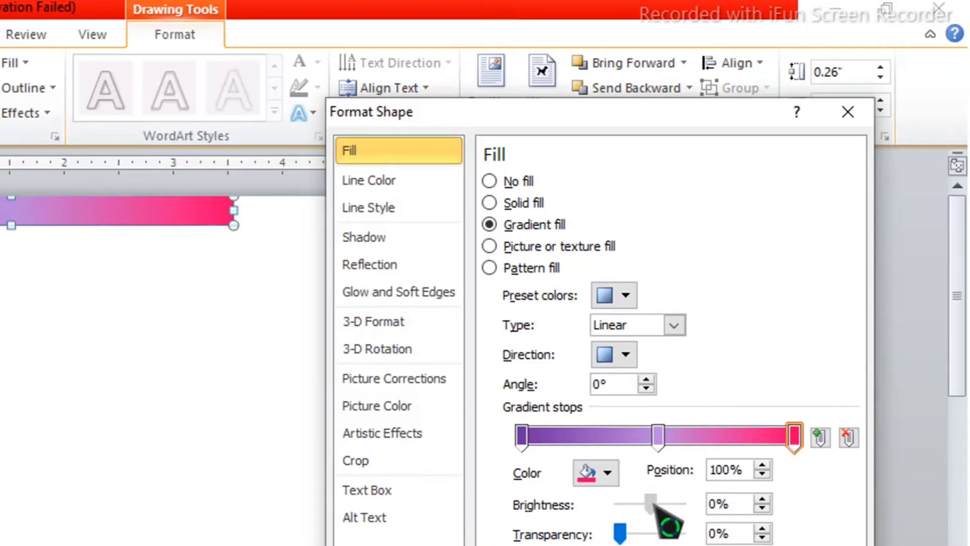
left_click_drag(654, 503, 671, 504)
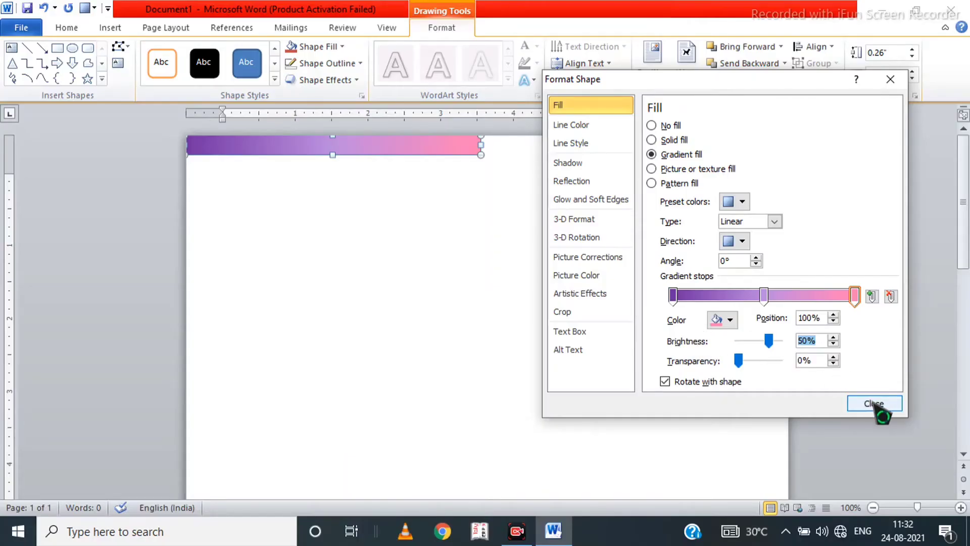
left_click(873, 402)
Step: Place a duplicate of the gradient bar directly beside the first and stretch it to the page's right edge, about 4.24" wide
key("ctrl+d")
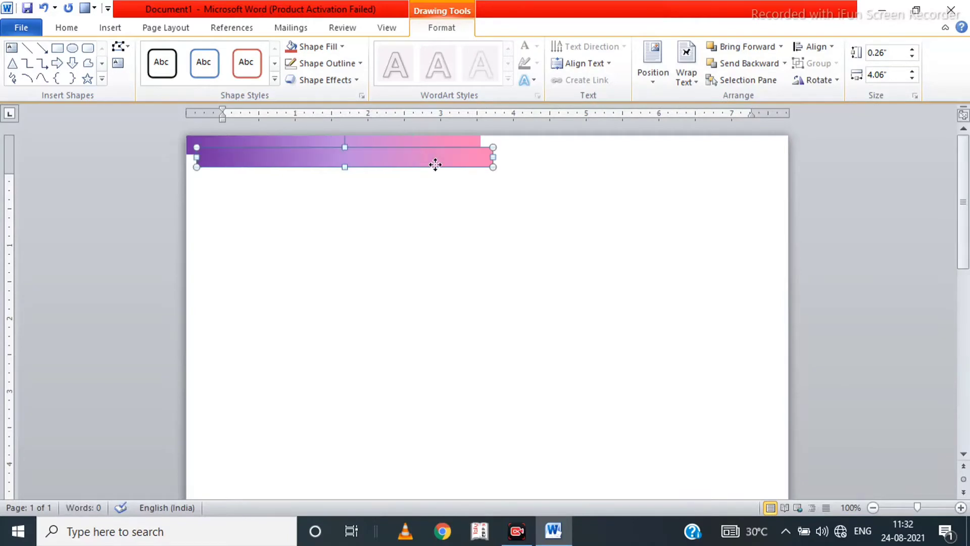
left_click_drag(435, 165, 691, 153)
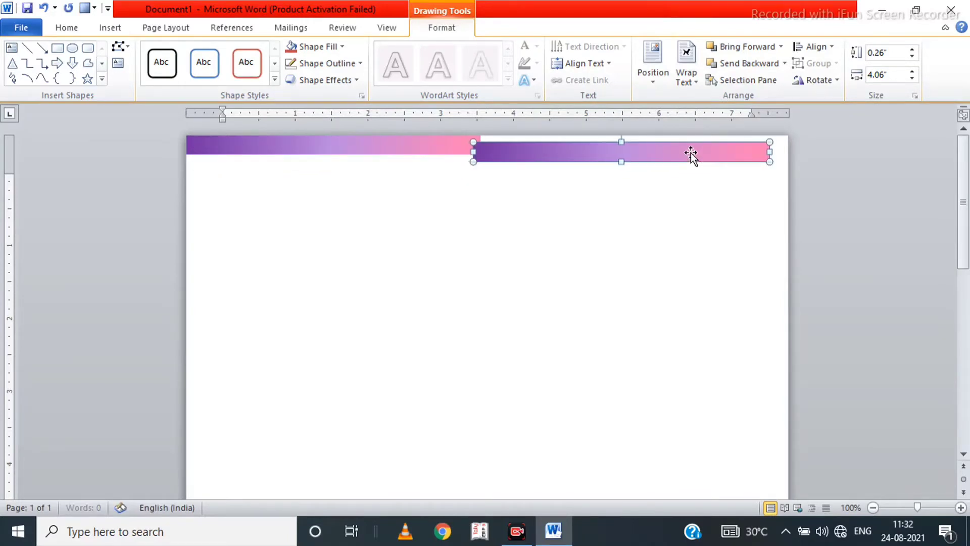
key("Right")
key("Right")
key("Right")
key("Right")
key("Right")
key("Right")
key("Right")
key("Up")
key("Up")
key("Up")
key("Up")
key("Up")
key("Up")
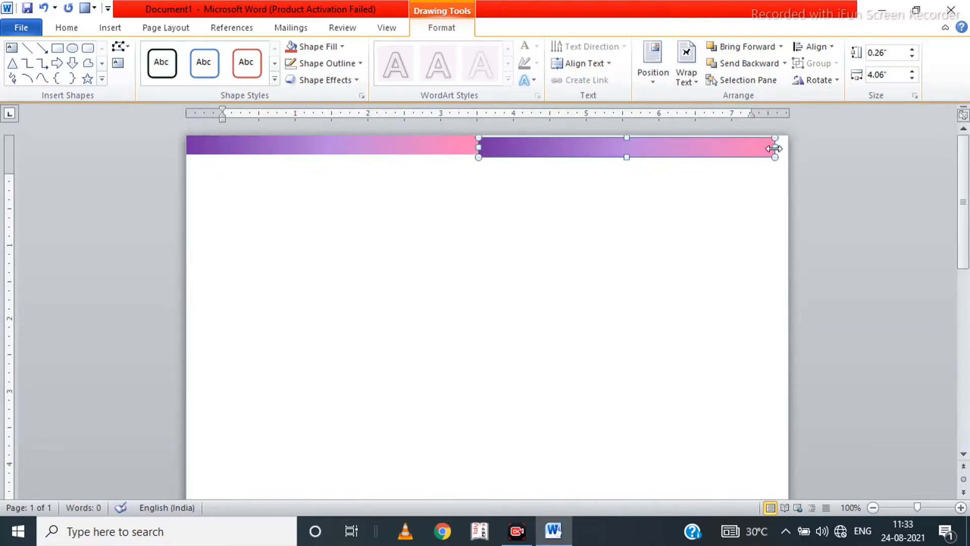
left_click_drag(773, 148, 787, 148)
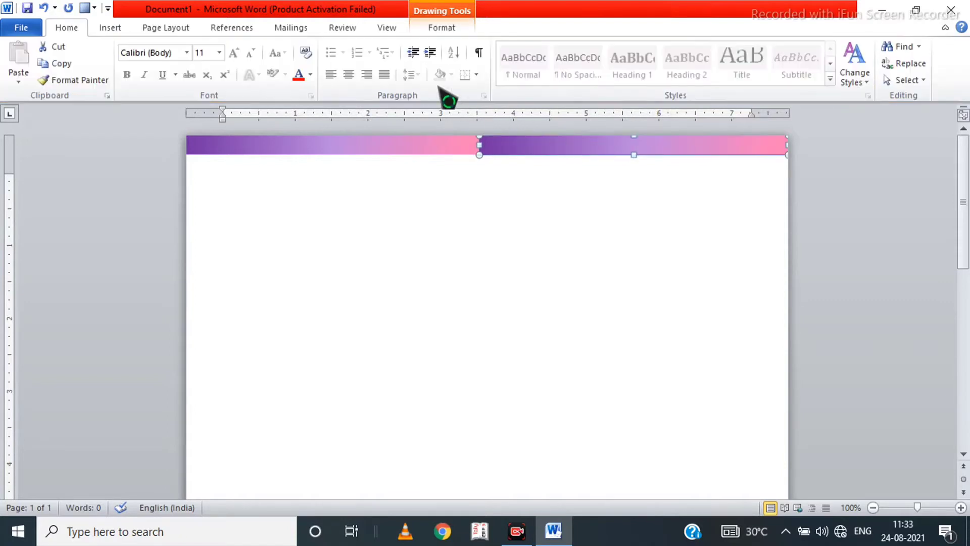
Step: Set the first gradient stop of the second header bar to the recently used bright pink with 30% brightness
left_click(439, 28)
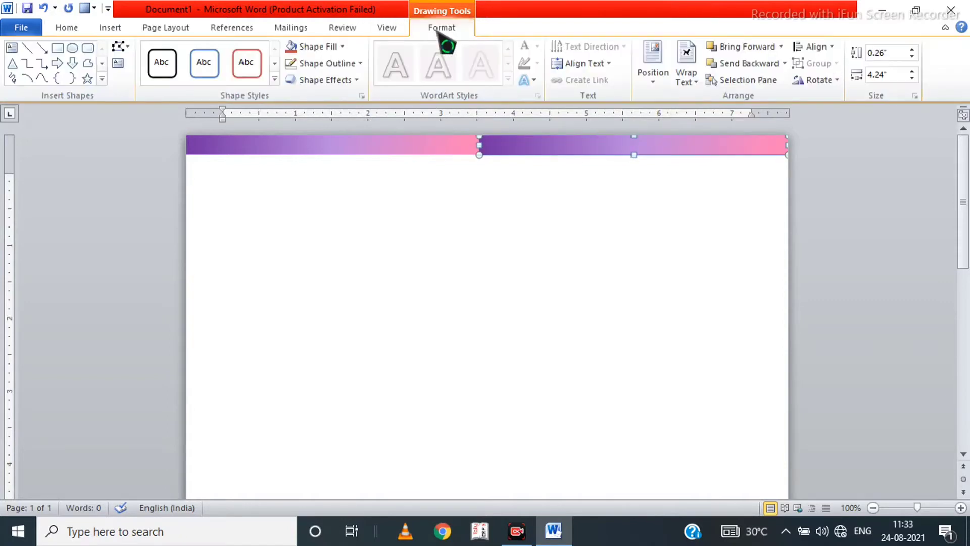
left_click(337, 47)
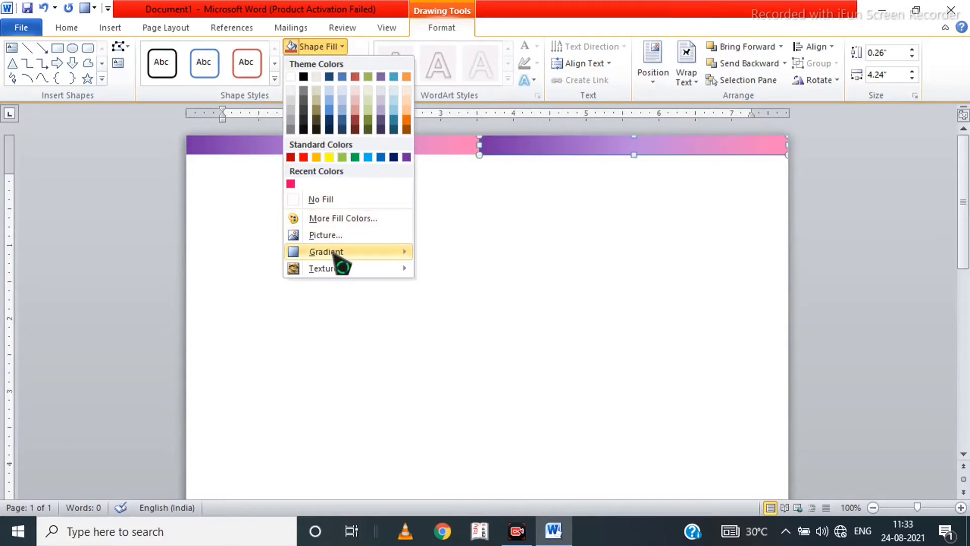
mouse_move(333, 253)
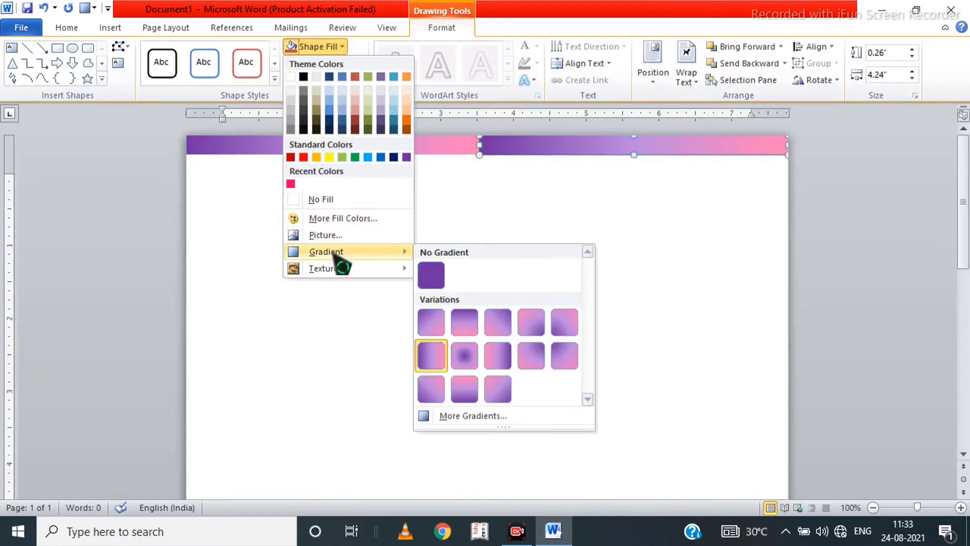
left_click(455, 418)
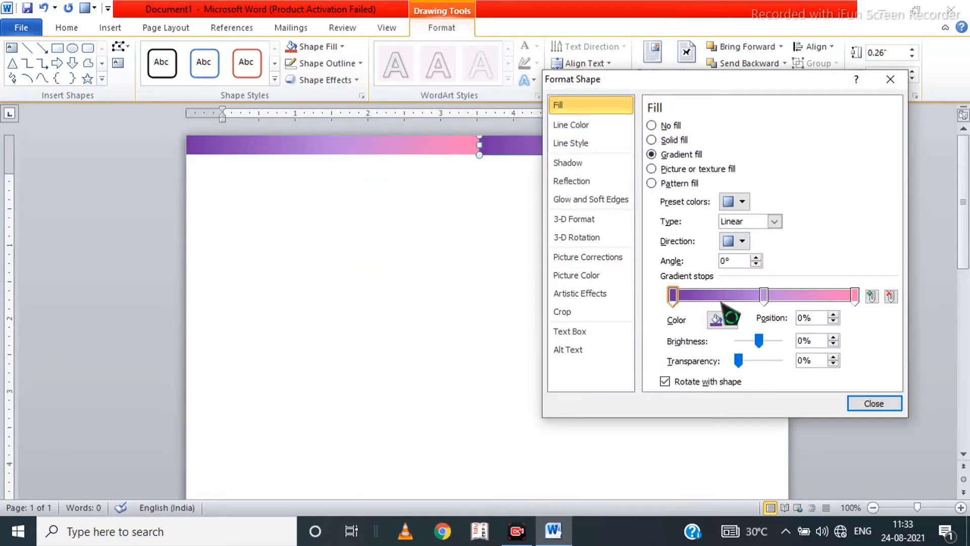
left_click(722, 320)
left_click(714, 458)
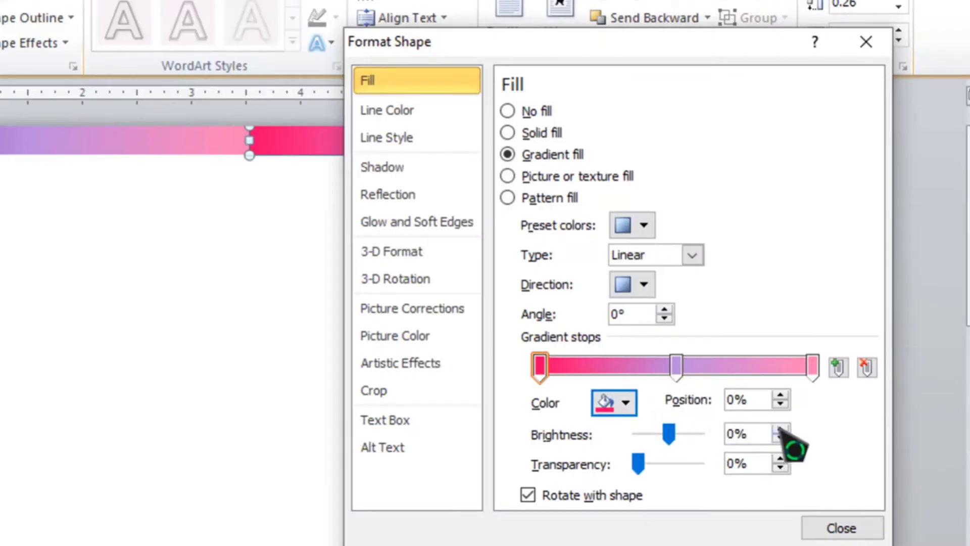
left_click(779, 430)
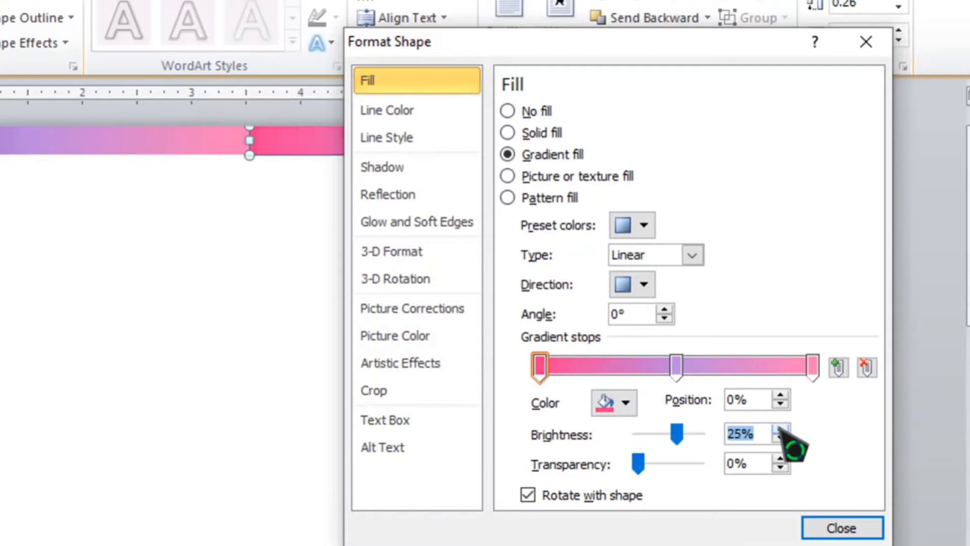
left_click(780, 430)
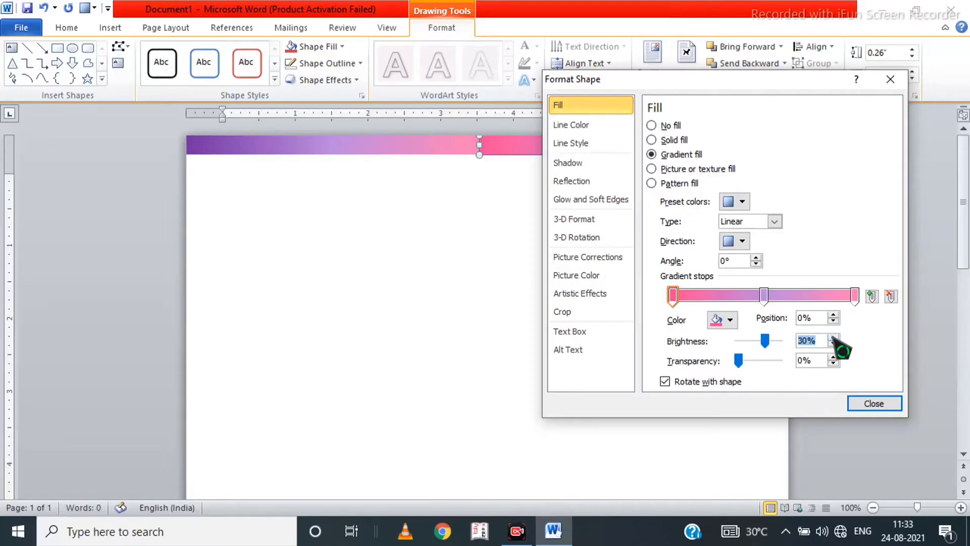
Step: Set the second bar's middle gradient stop to standard red with about 30% brightness
left_click(764, 295)
left_click(730, 319)
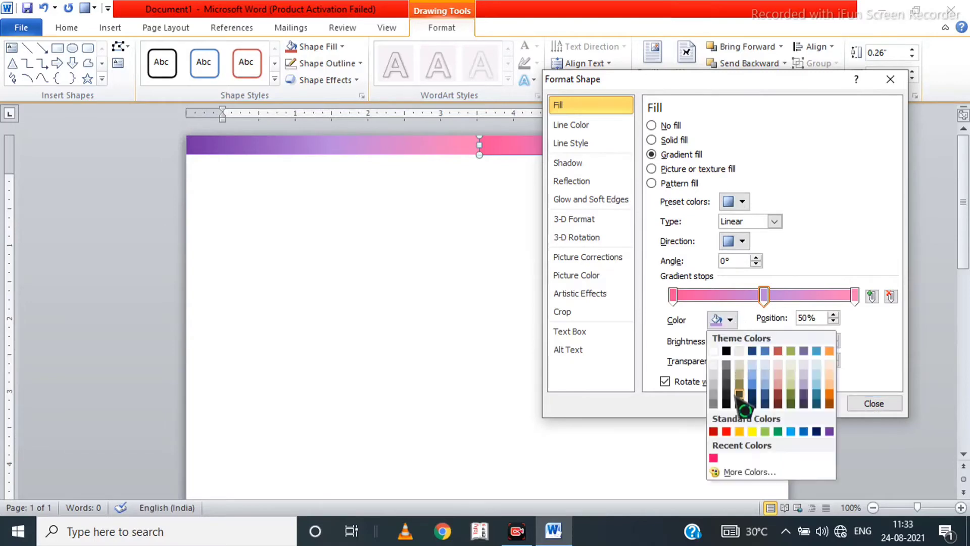
left_click(727, 433)
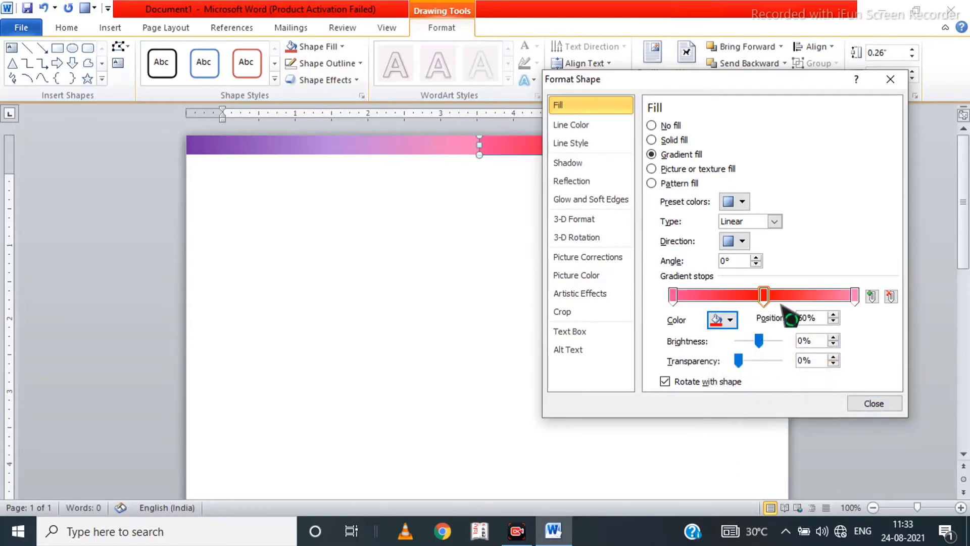
left_click_drag(774, 82, 337, 56)
left_click_drag(324, 313, 328, 314)
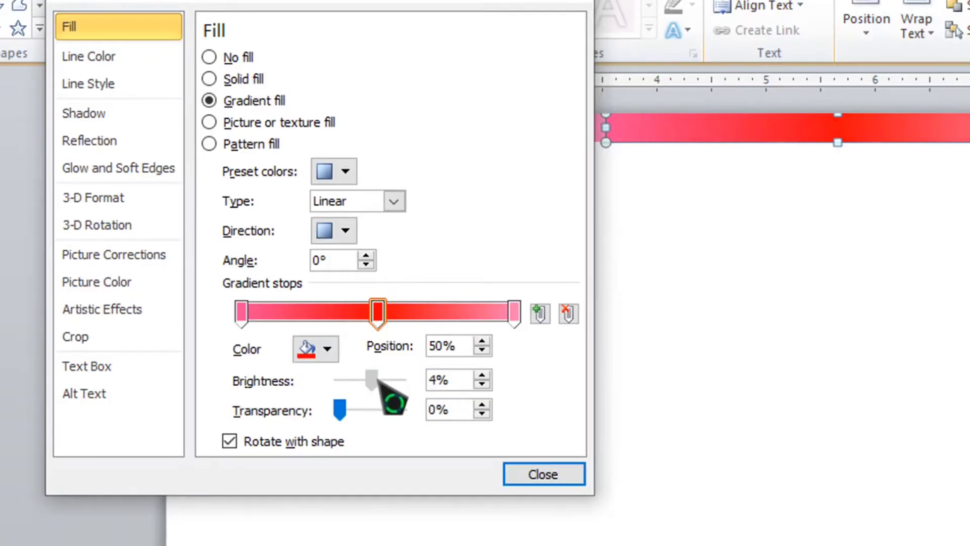
left_click_drag(378, 383, 386, 384)
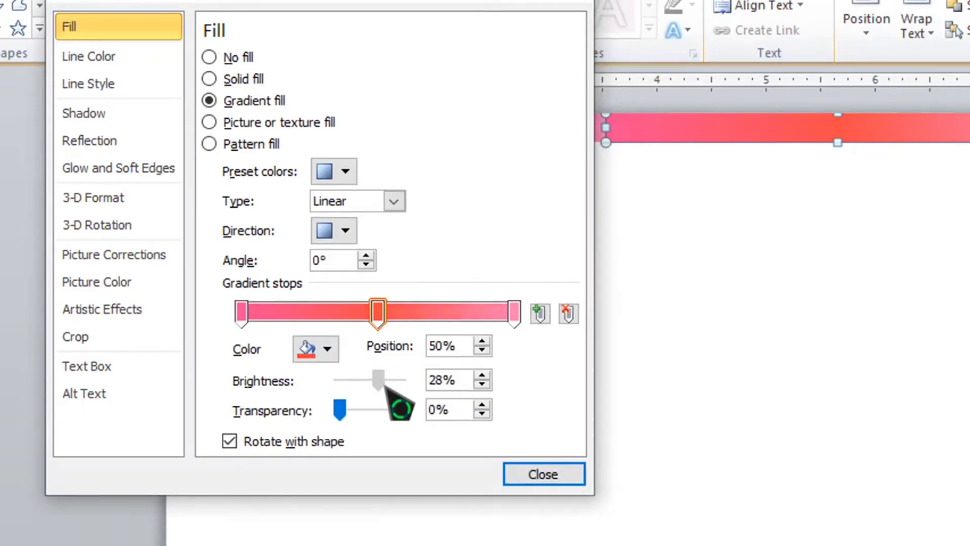
left_click(481, 375)
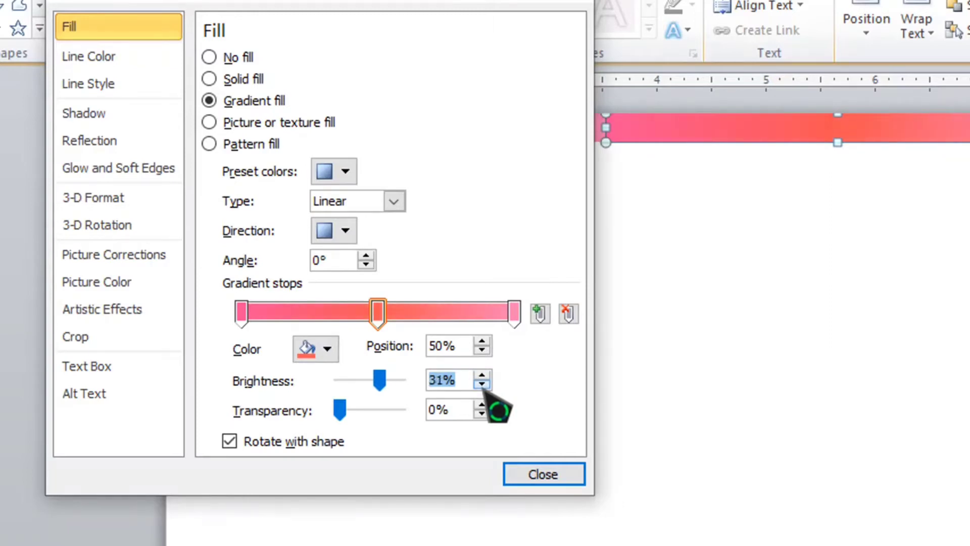
left_click(482, 383)
Step: Set the second bar's last gradient stop to standard red and close the shape formatting
left_click(514, 313)
left_click(327, 349)
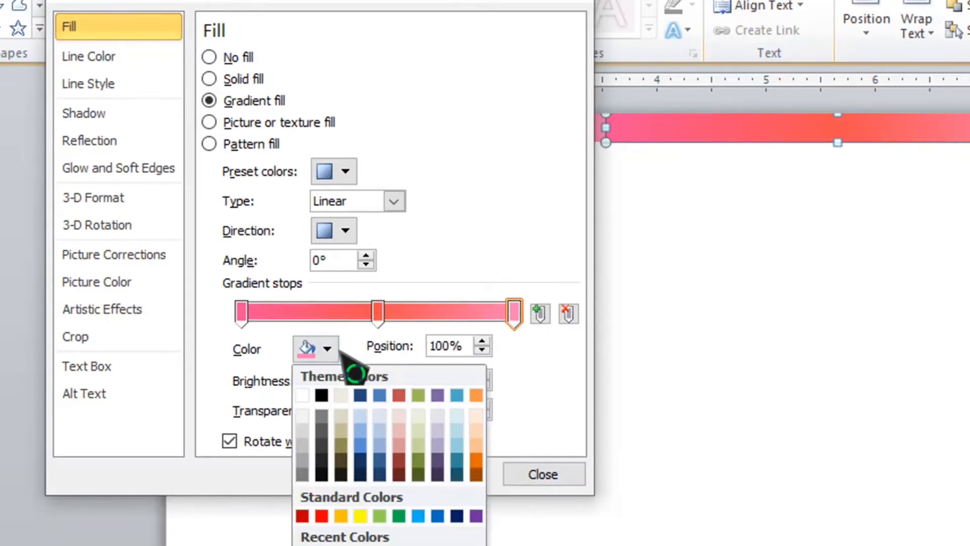
left_click(322, 516)
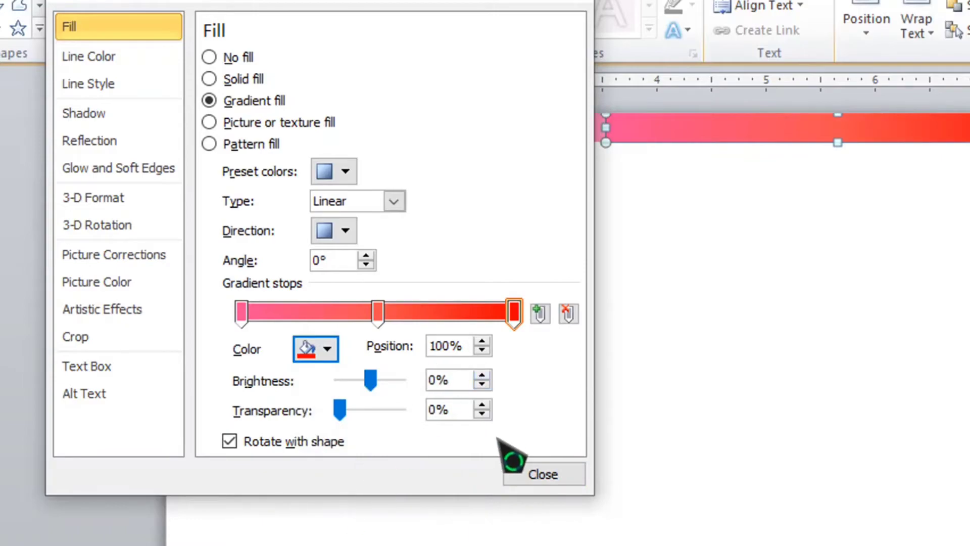
left_click(518, 467)
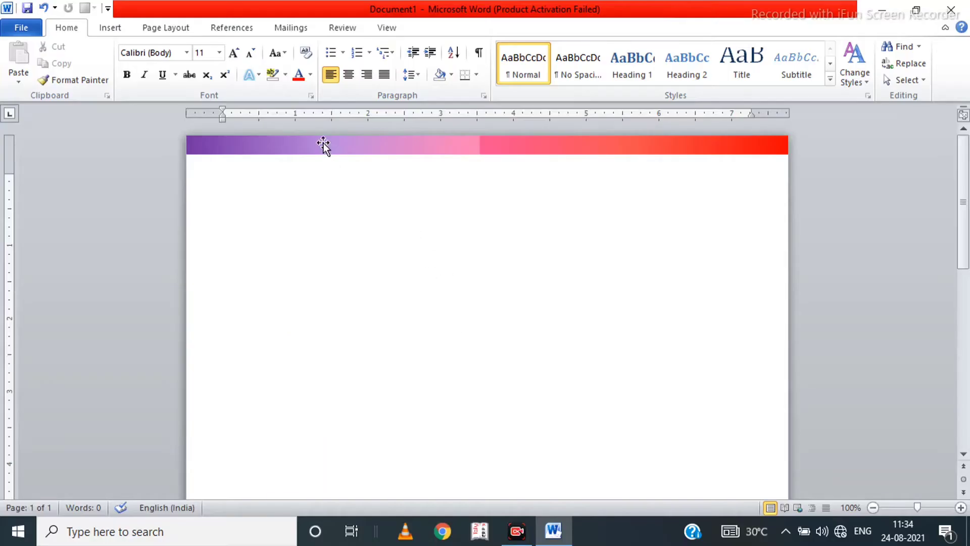
Step: Group the two gradient bars at the top of the page into one object
left_click(323, 144)
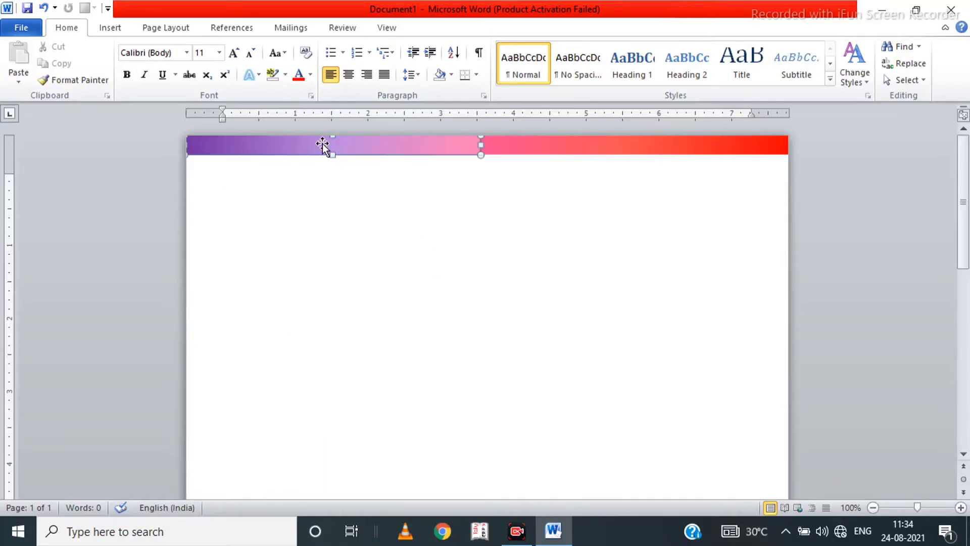
left_click(540, 146, "shift")
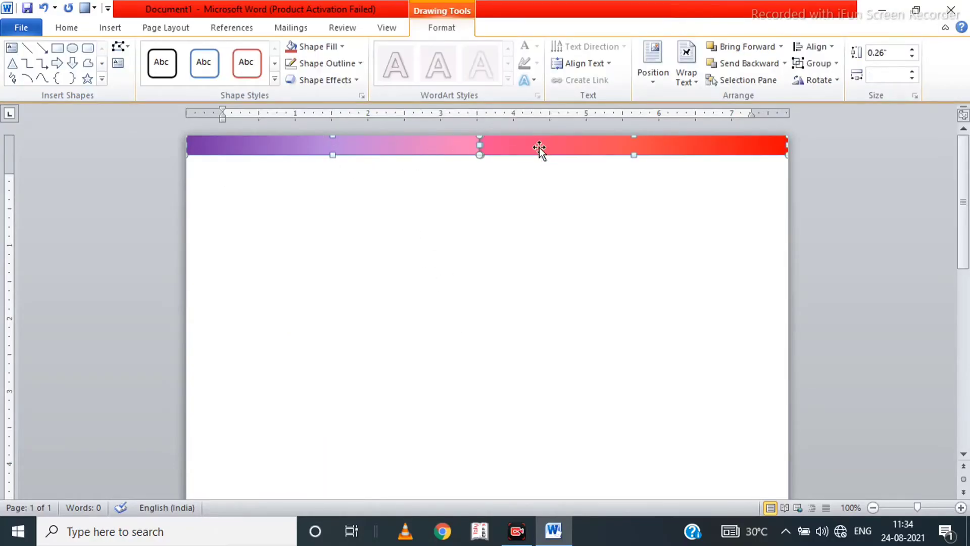
left_click(818, 63)
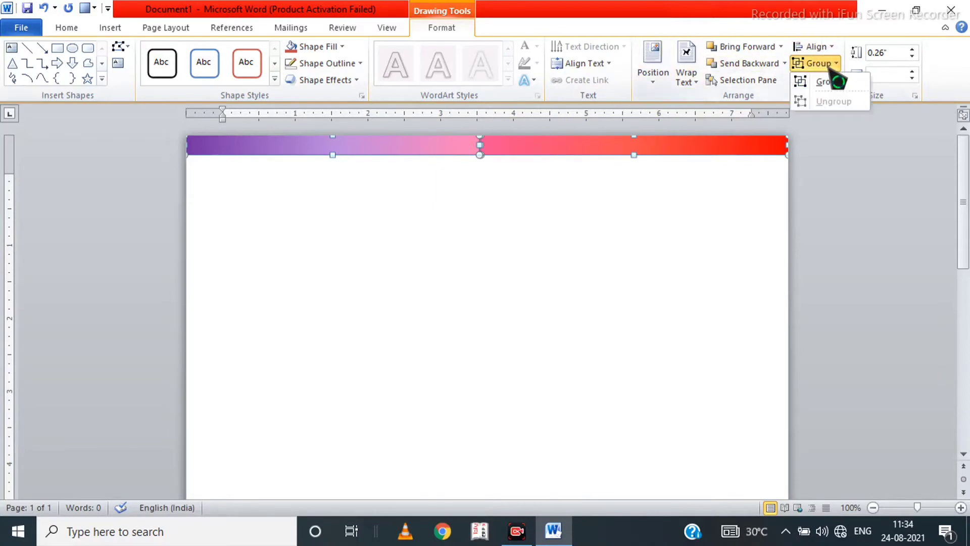
left_click(829, 84)
left_click(522, 204)
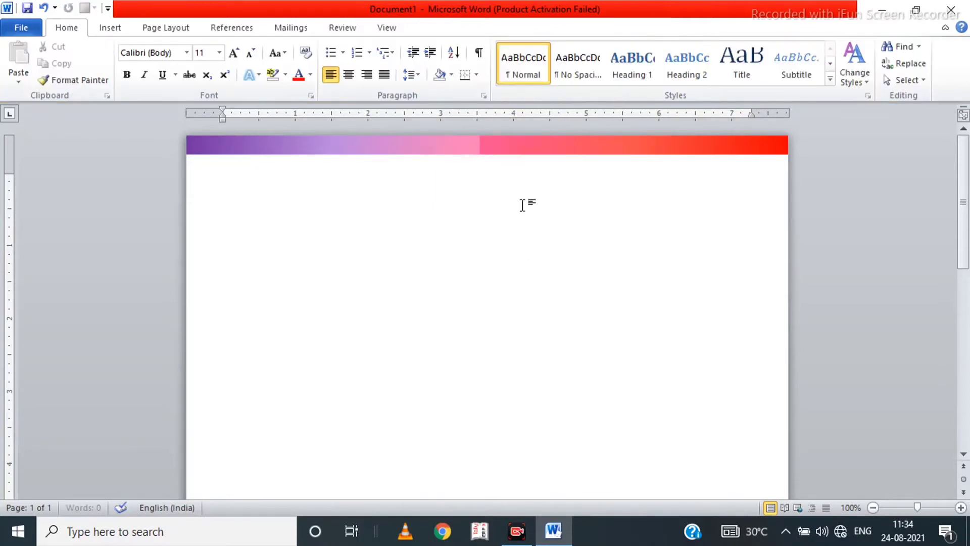
Step: Duplicate the grouped header strip and shrink the copy to a thin line about 0.05" high and 7.06" wide, centred just below the original
left_click(520, 151)
left_click_drag(521, 151, 497, 203)
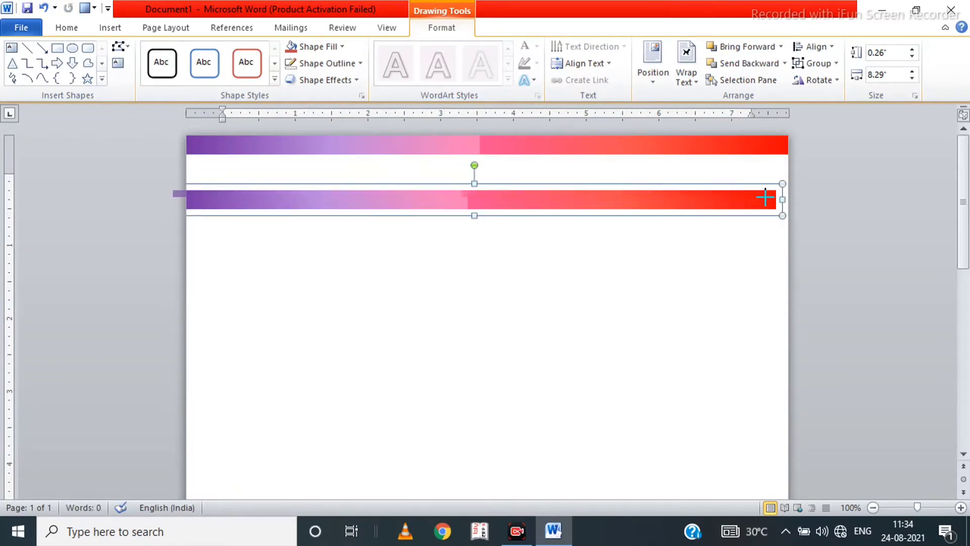
left_click_drag(765, 197, 665, 174)
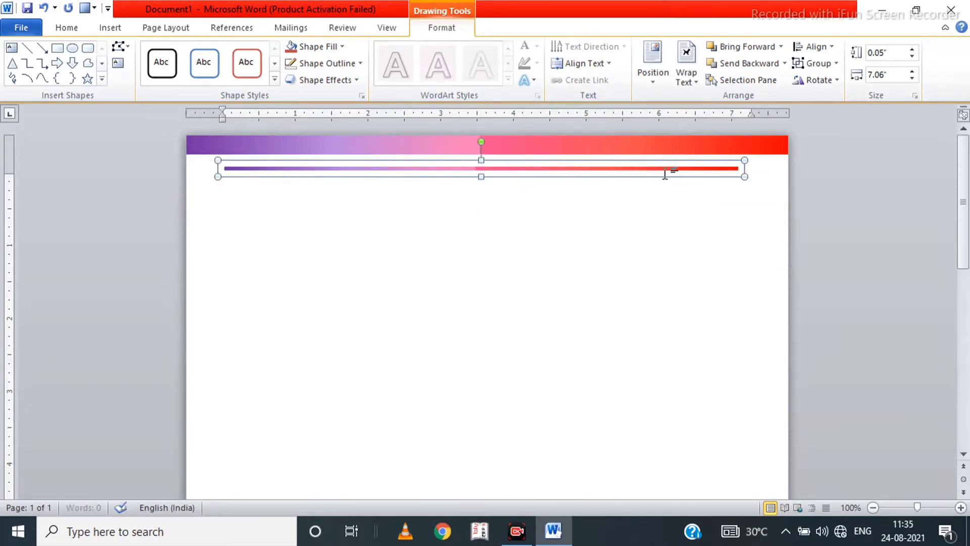
left_click(546, 325)
Step: Draw a parallelogram about 0.62" high and 4.38" wide and place it in the page's bottom-left corner, overlapping the left edge
left_click(123, 29)
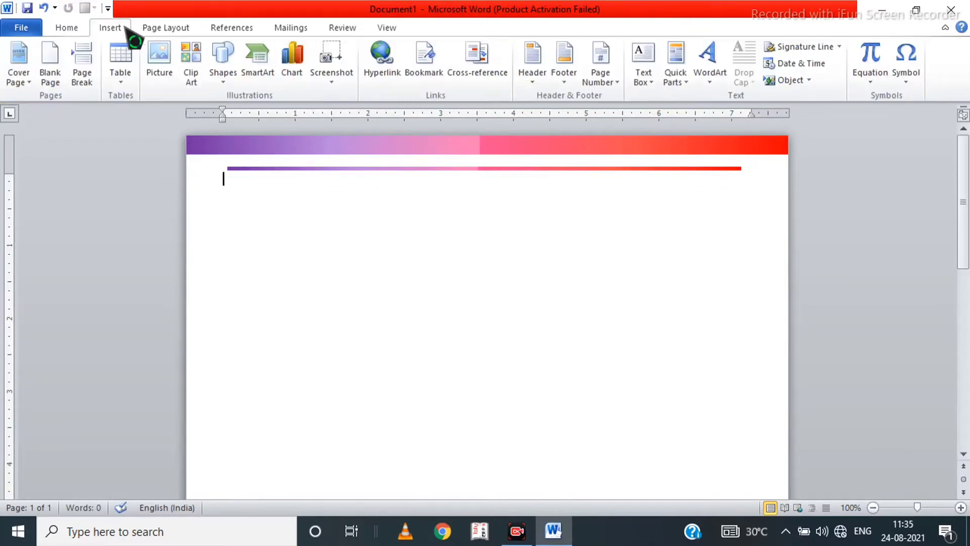
left_click(208, 62)
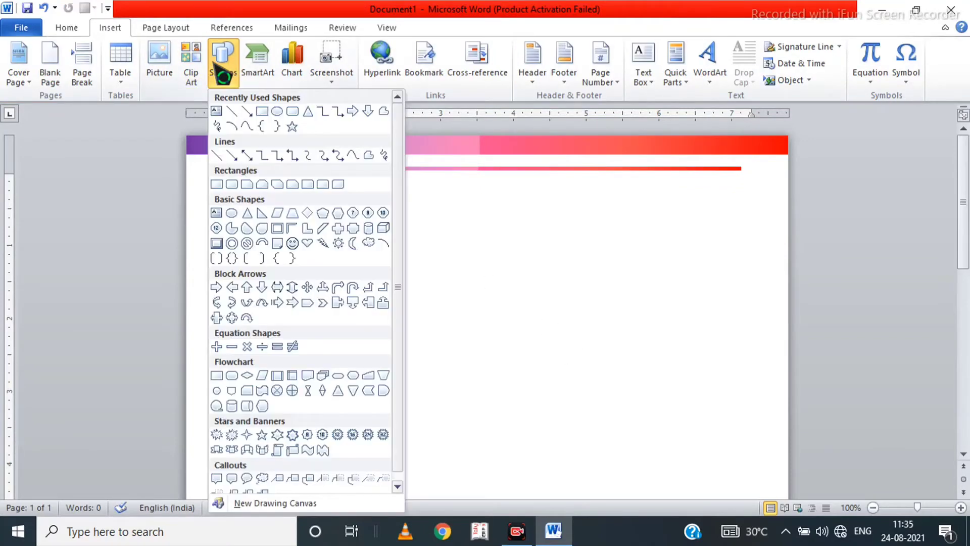
left_click(273, 214)
scroll(273, 258, "down", 10)
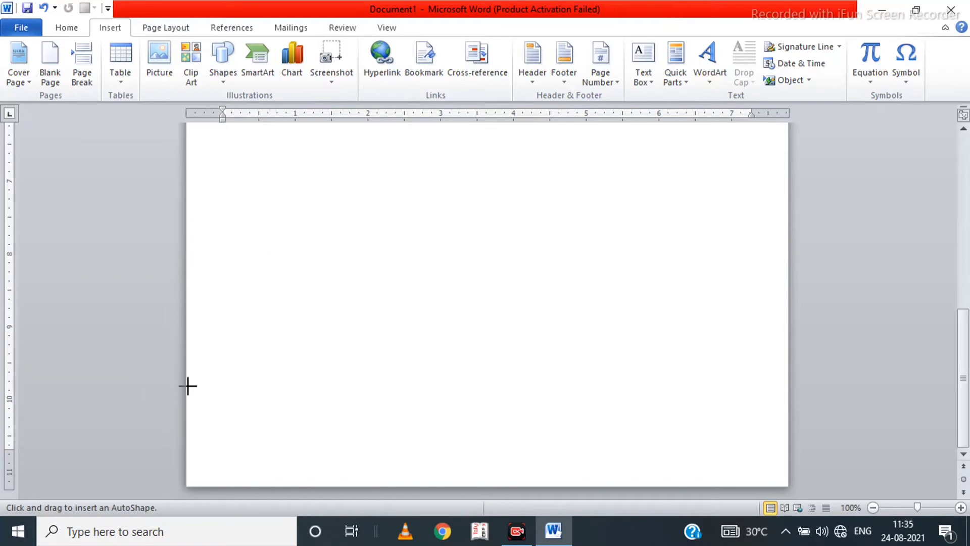
mouse_move(208, 388)
left_mouse_down()
mouse_move(271, 408)
mouse_move(475, 423)
mouse_move(496, 446)
mouse_move(512, 434)
left_mouse_up()
left_click_drag(438, 432, 407, 467)
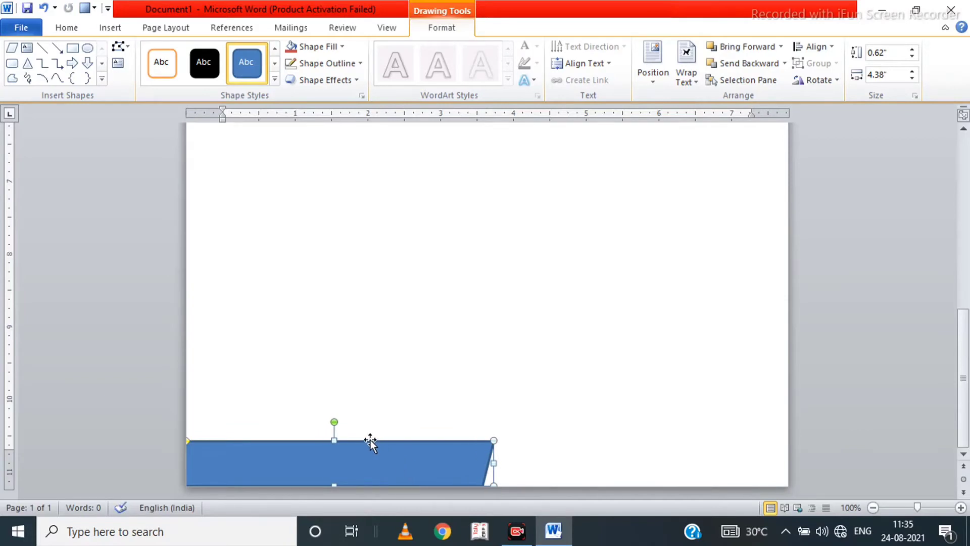
Step: Remove the parallelogram's outline and switch its fill to a linear gradient at 0°
left_click(343, 62)
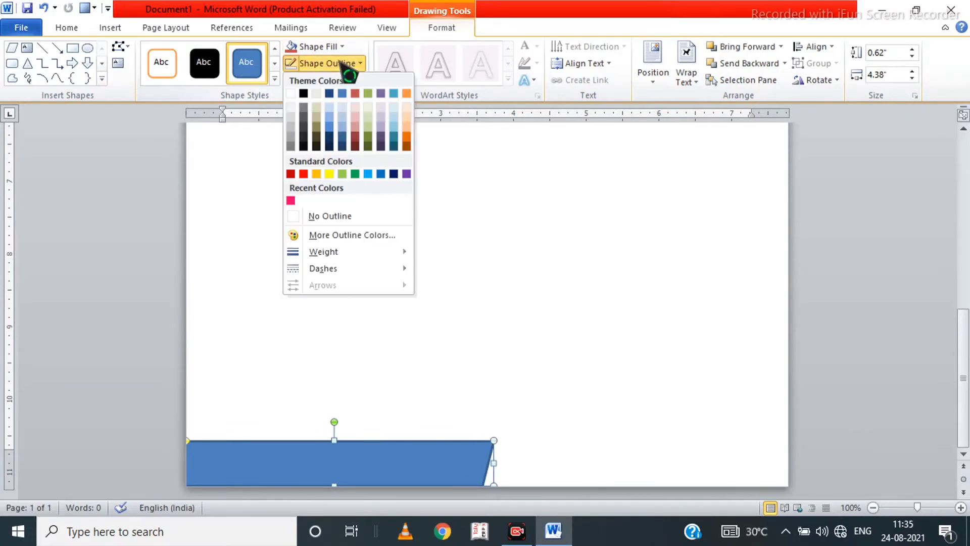
left_click(334, 222)
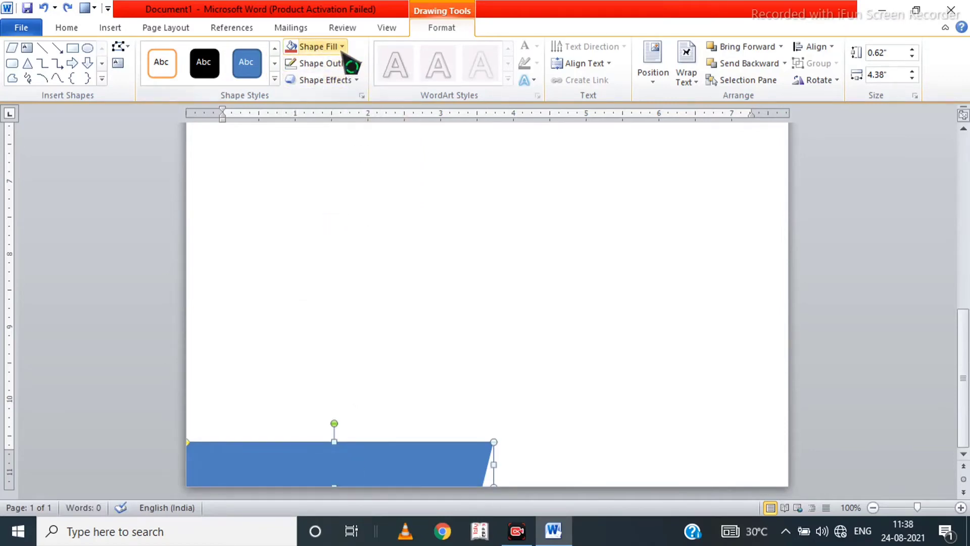
left_click(342, 48)
mouse_move(346, 253)
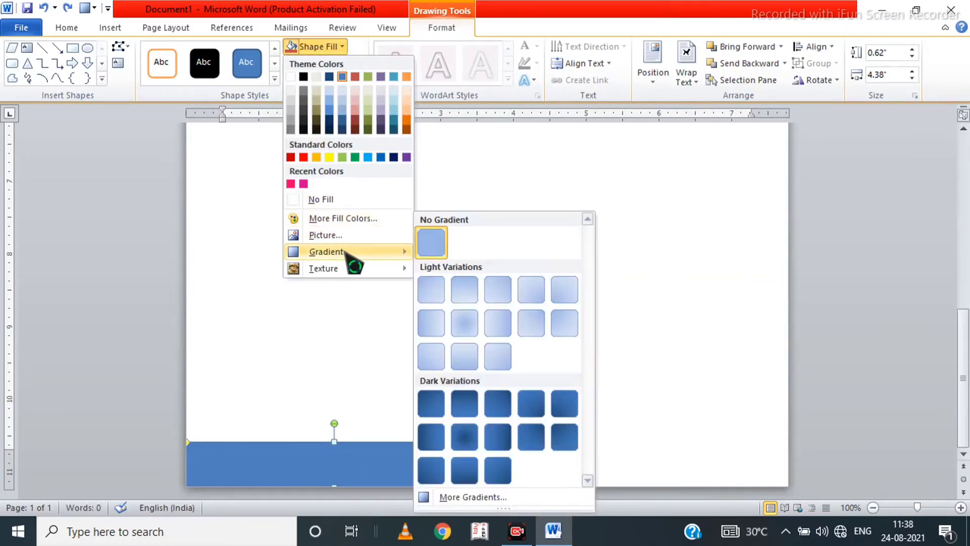
left_click(463, 498)
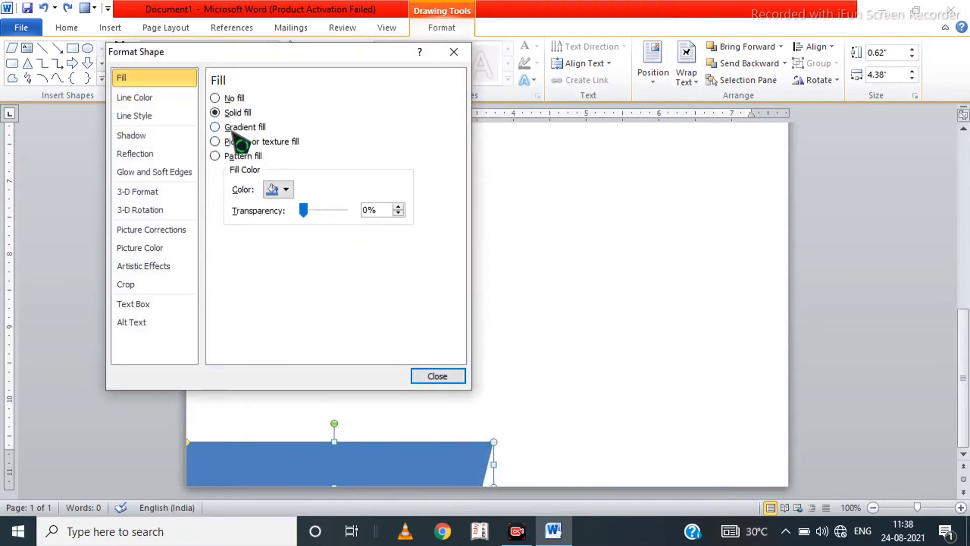
left_click(232, 130)
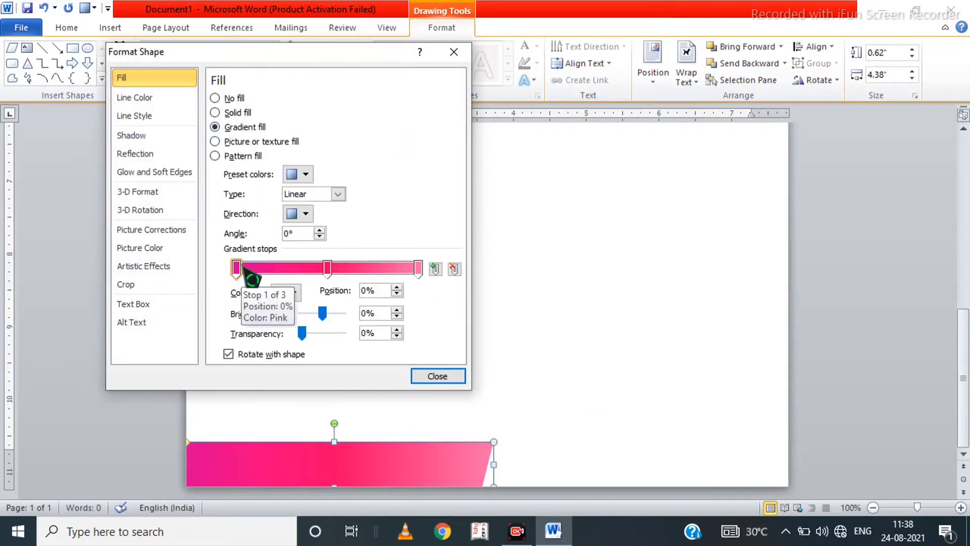
Step: Set the parallelogram's middle gradient stop to the recently used magenta pink and its last stop to the recently used bright pink
left_click(328, 268)
left_click(294, 292)
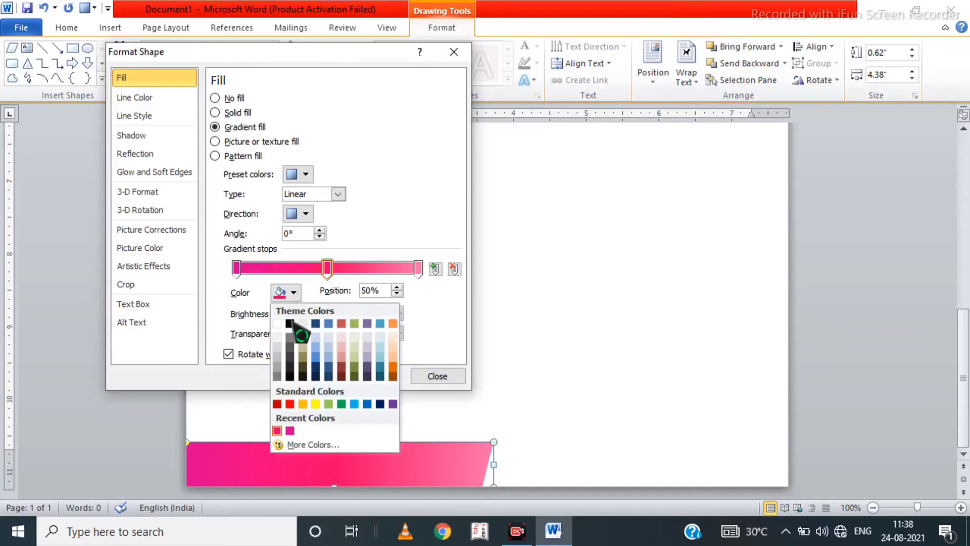
left_click(290, 430)
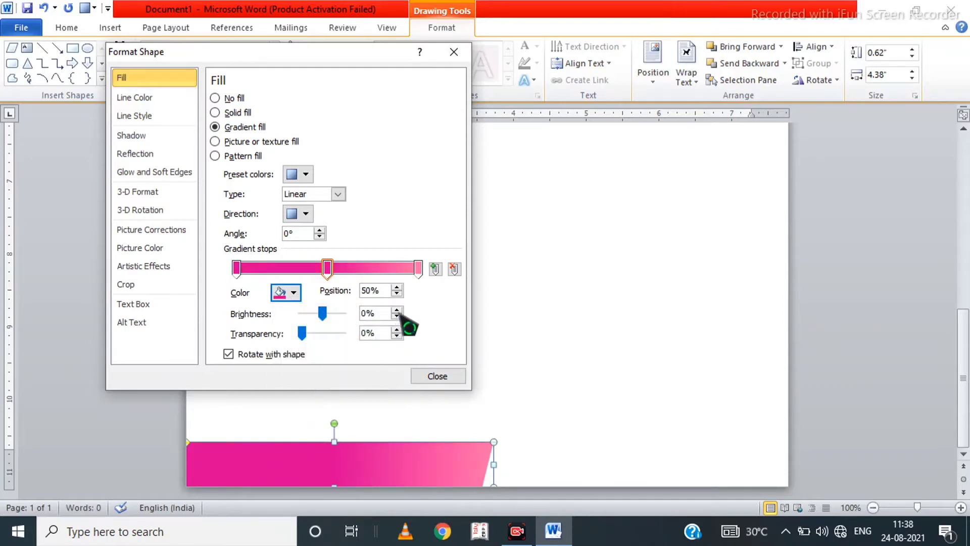
left_click(418, 268)
left_click(297, 293)
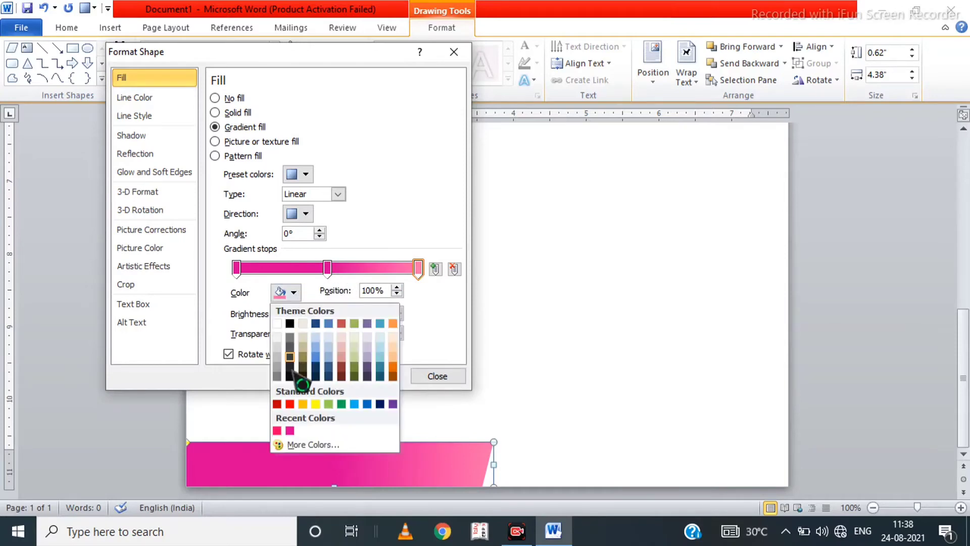
left_click(277, 430)
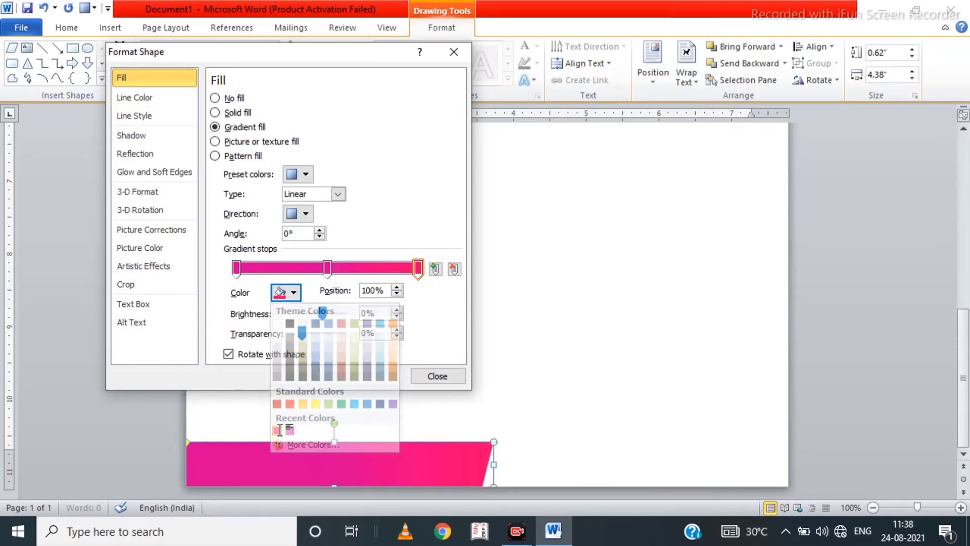
left_click(437, 376)
Step: Duplicate the gradient parallelogram and place the copy beside the first along the page's bottom edge, reaching the right edge
key("ctrl+d")
left_click_drag(436, 471, 722, 439)
left_click_drag(642, 440, 642, 448)
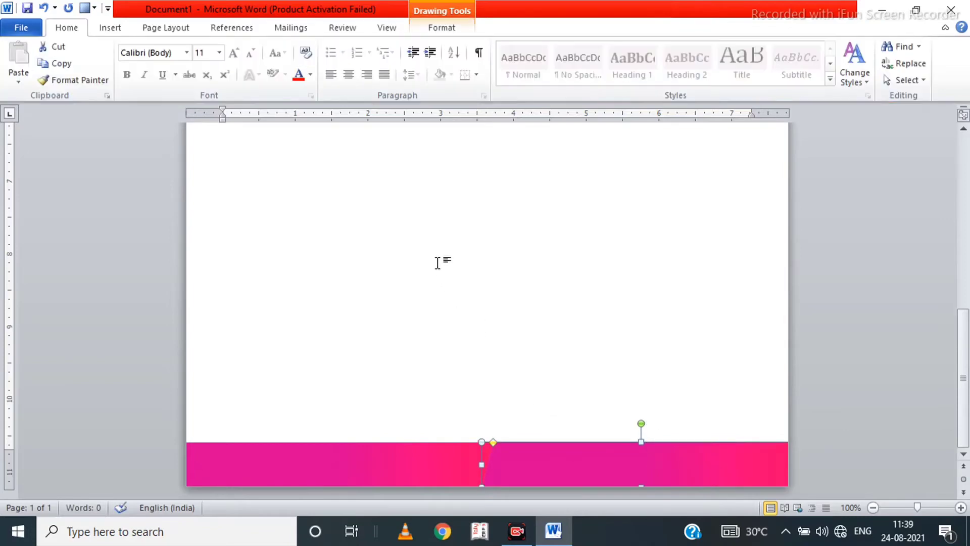
Step: Set the first gradient stop of the right-hand footer parallelogram to standard red with 7% brightness
left_click(442, 28)
left_click(341, 47)
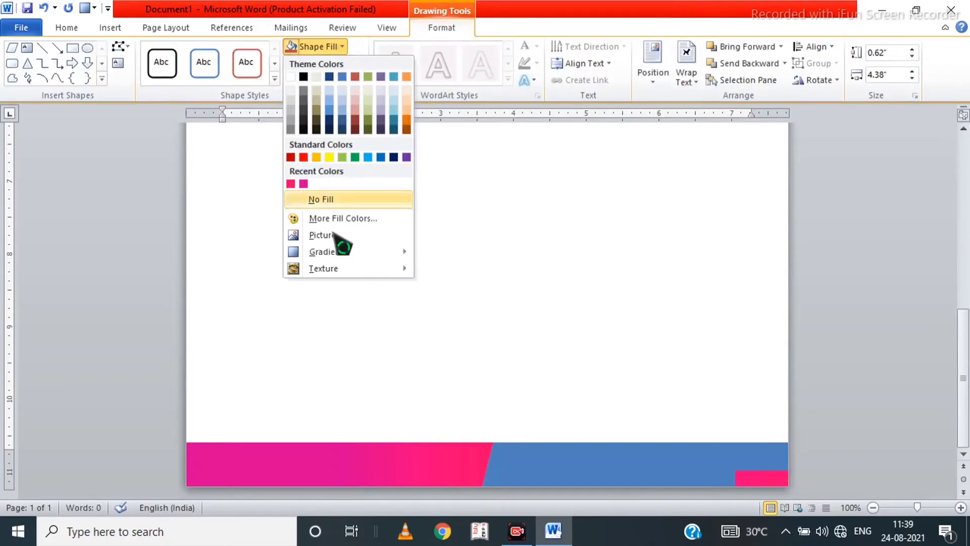
mouse_move(334, 252)
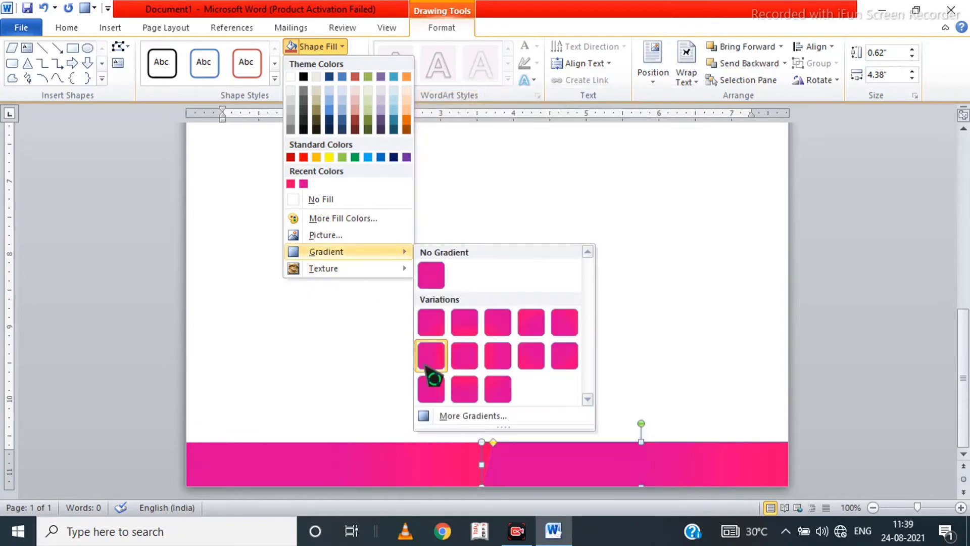
left_click(455, 416)
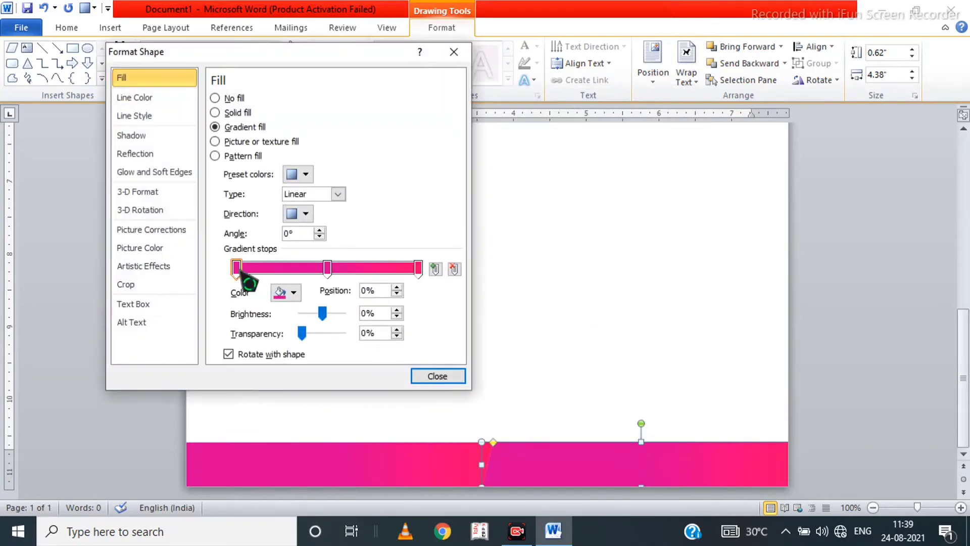
left_click(288, 292)
left_click(293, 402)
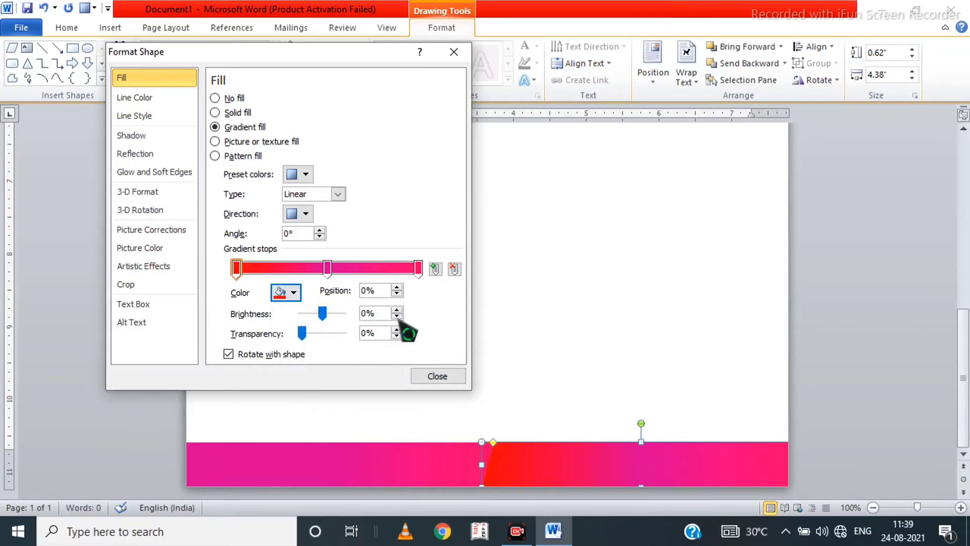
left_click(397, 317)
left_click(397, 316)
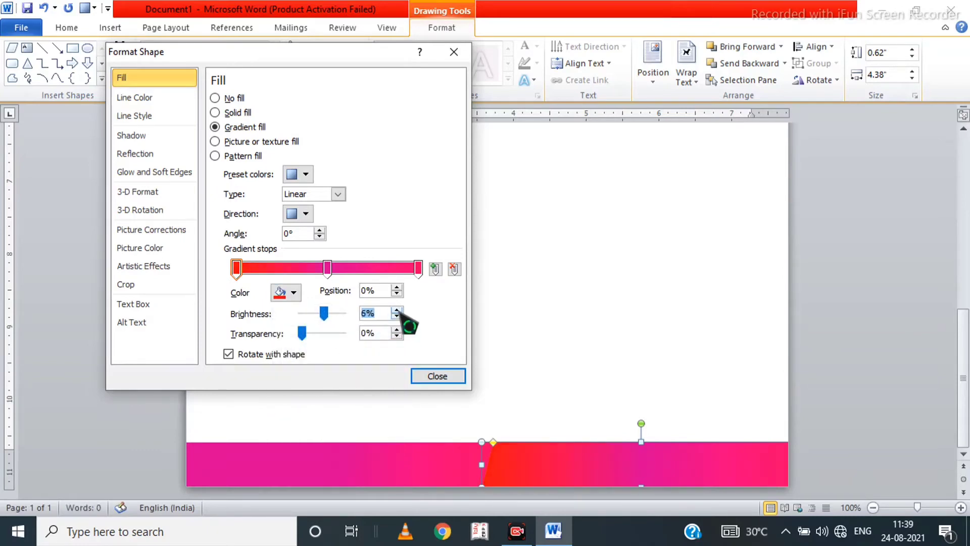
left_click(310, 215)
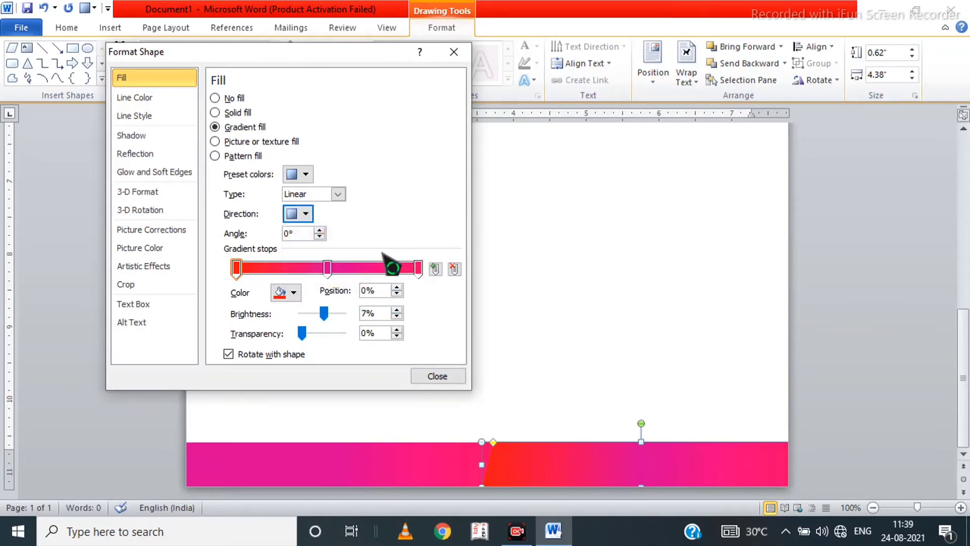
Step: Set the same parallelogram's middle gradient stop at 50% to standard orange
left_click(328, 268)
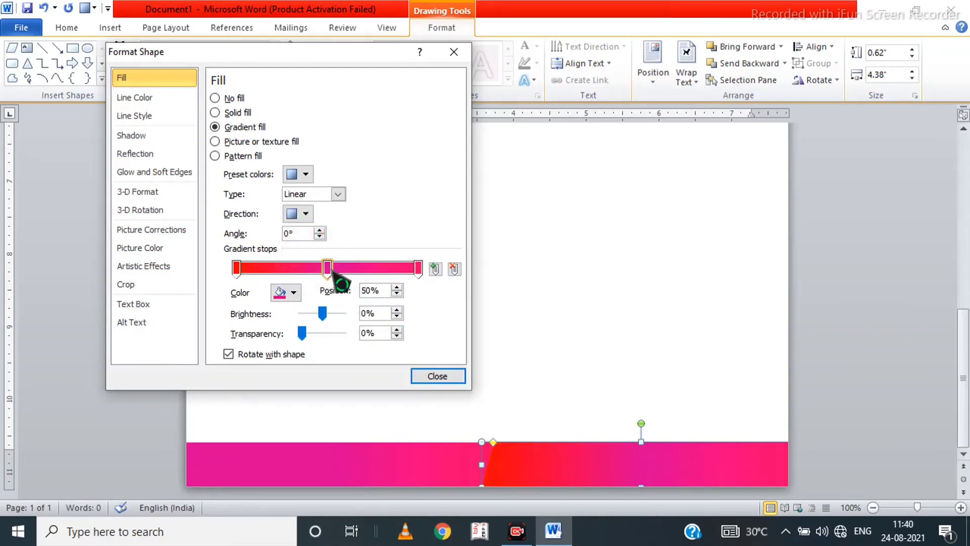
left_click(295, 293)
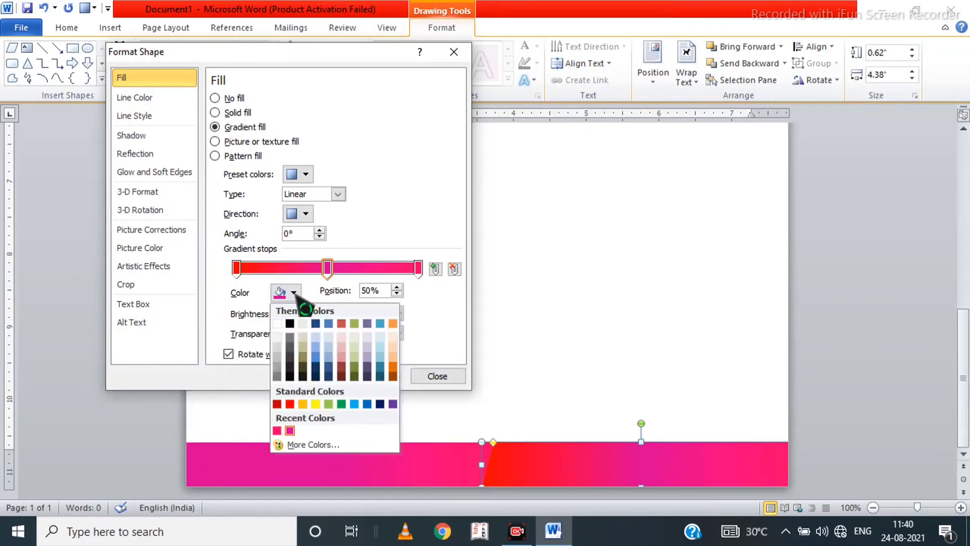
left_click(303, 404)
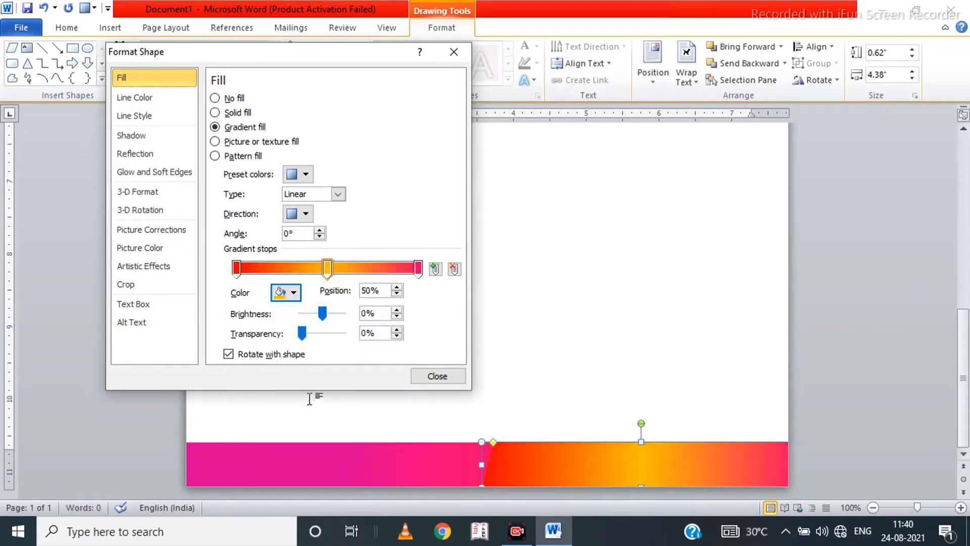
Step: Open the color choices for the parallelogram's last gradient stop at 100%
left_click(418, 269)
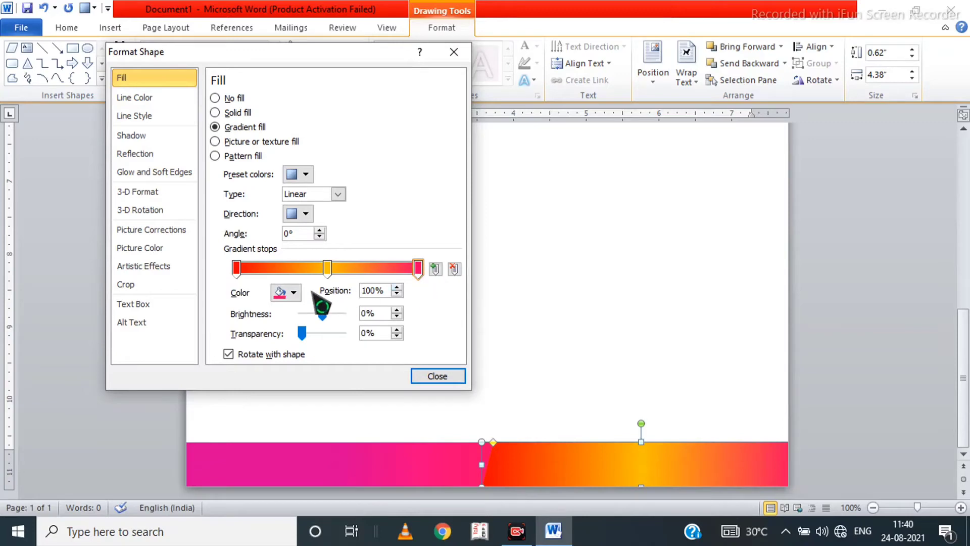
left_click(294, 293)
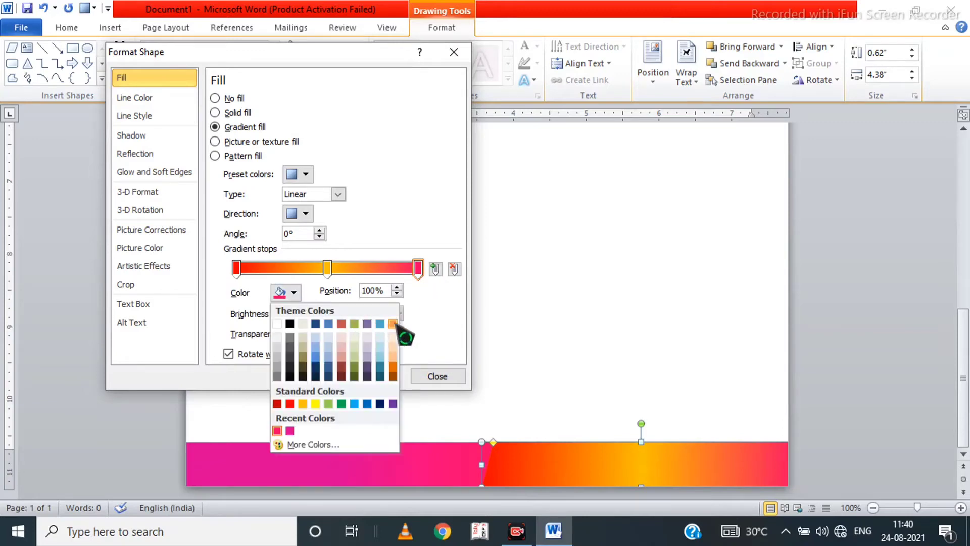